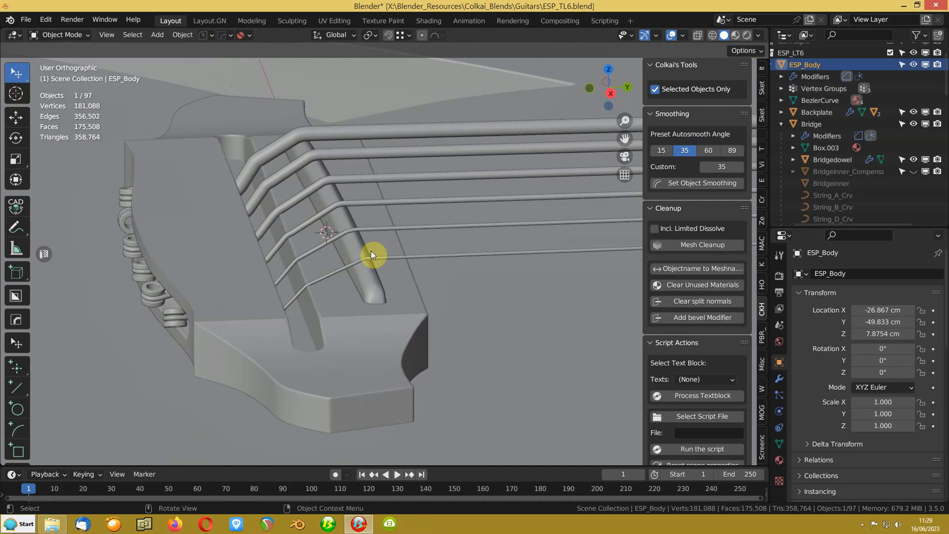
Step: Examine how the strings pass over the bridge saddle and into the string slot, up close and against the whole guitar
middle_click_drag(371, 239, 387, 250)
left_click(316, 181)
middle_click_drag(334, 209, 334, 256)
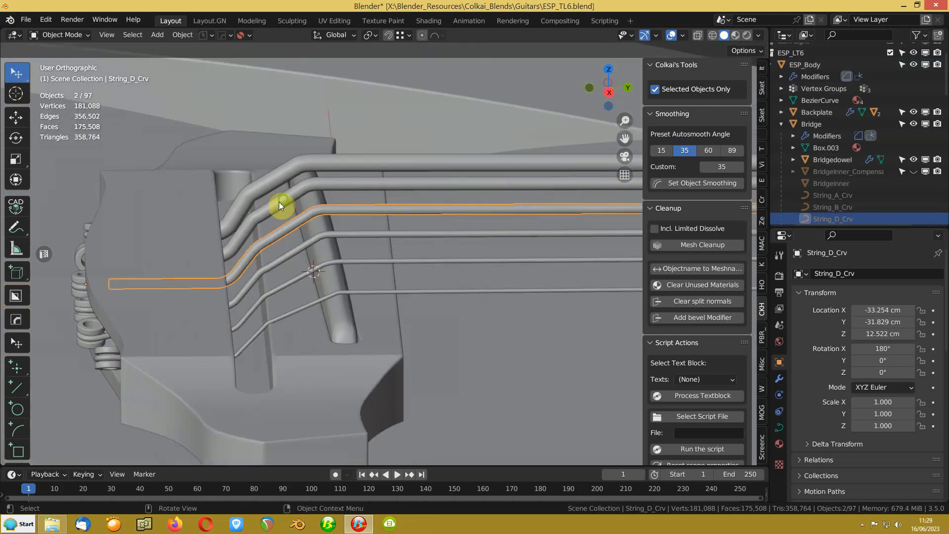
middle_click_drag(279, 202, 354, 322)
scroll(341, 250, "down", 10)
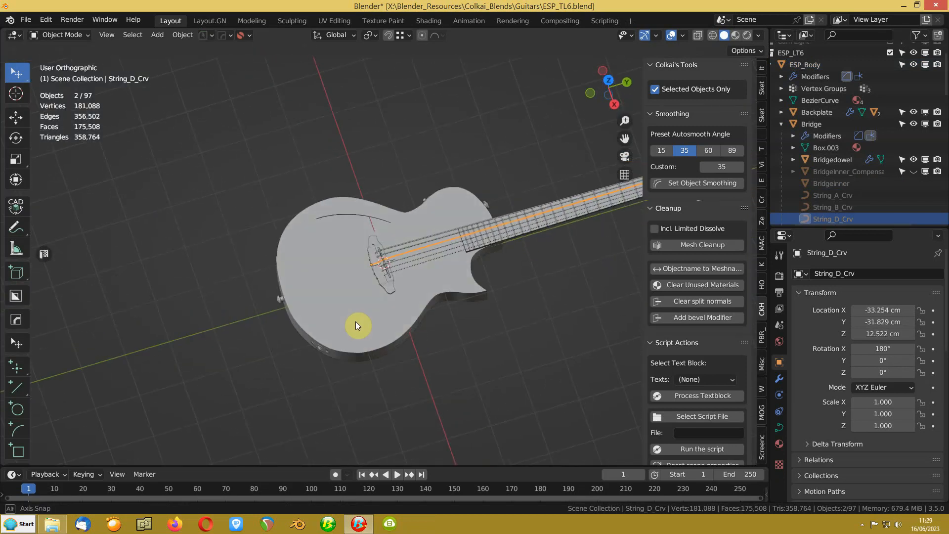
left_click_drag(0, 0, 0, 0)
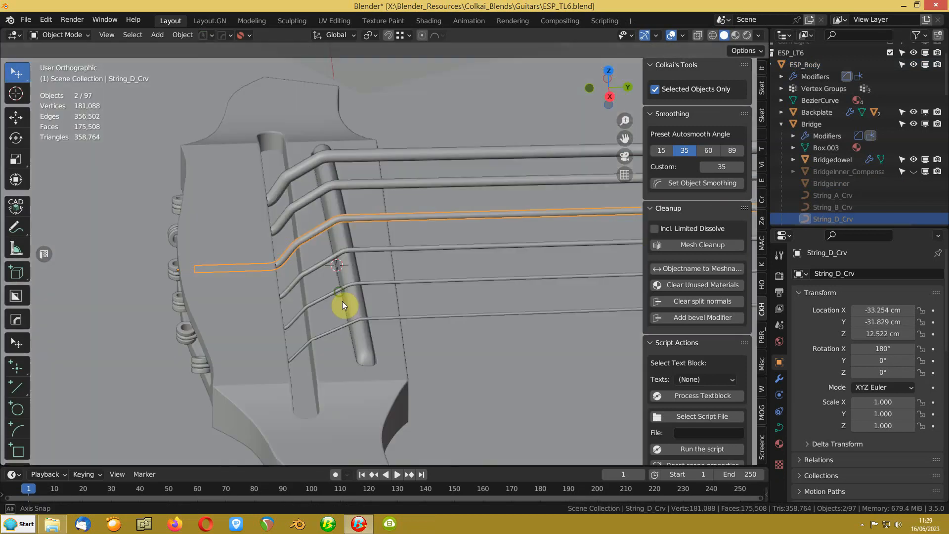
middle_click_drag(342, 301, 338, 258)
scroll(322, 235, "up", 3)
Step: Hide the Bridgeinner saddle, then show and select BridgeInner_Compensated in its place
left_click(304, 218)
middle_click_drag(250, 184, 266, 189)
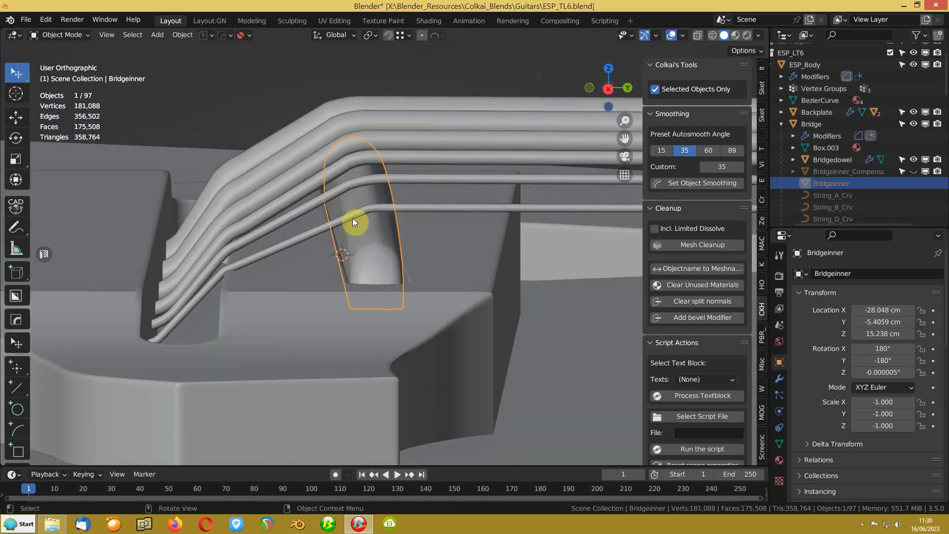
middle_click_drag(360, 227, 354, 255)
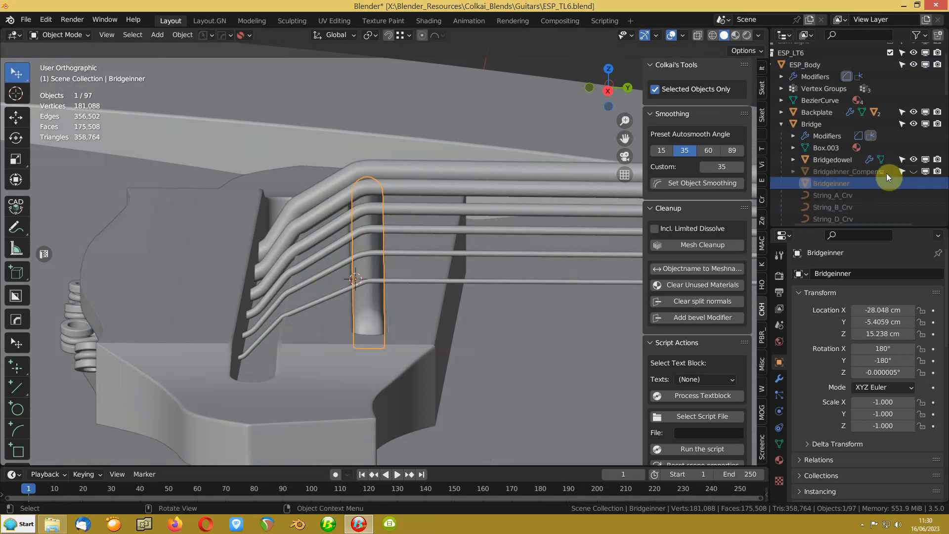
key("h")
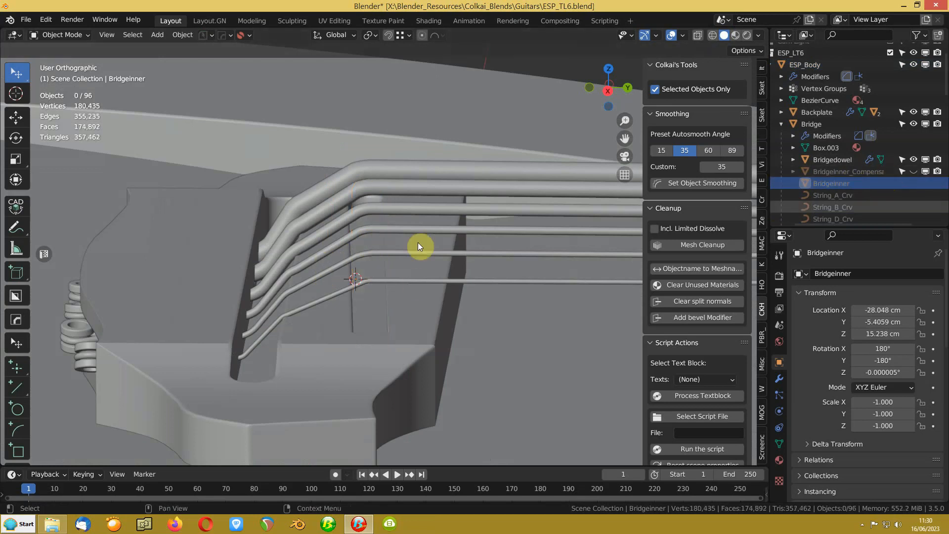
left_click(913, 171)
left_click(805, 171)
Step: Select the String_A_Crv curve crossing the compensated saddle and open it for editing in Edit Mode
middle_click_drag(403, 283, 387, 232)
scroll(387, 232, "up", 2)
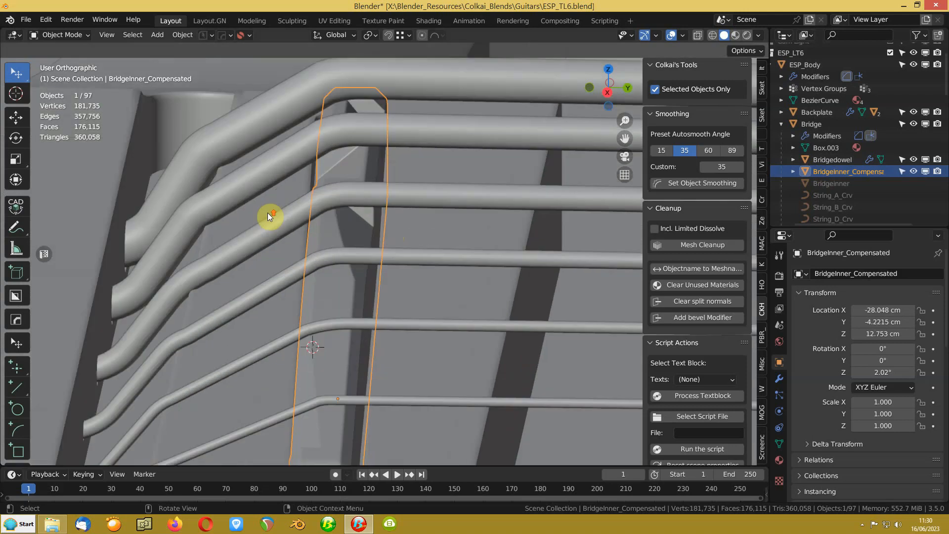
middle_click_drag(297, 201, 304, 178)
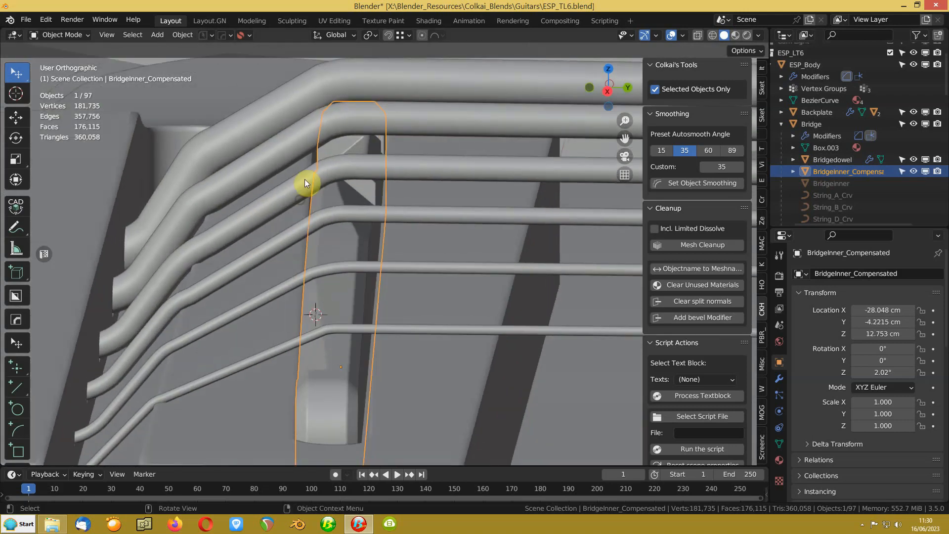
left_click(323, 119)
scroll(325, 140, "up", 2)
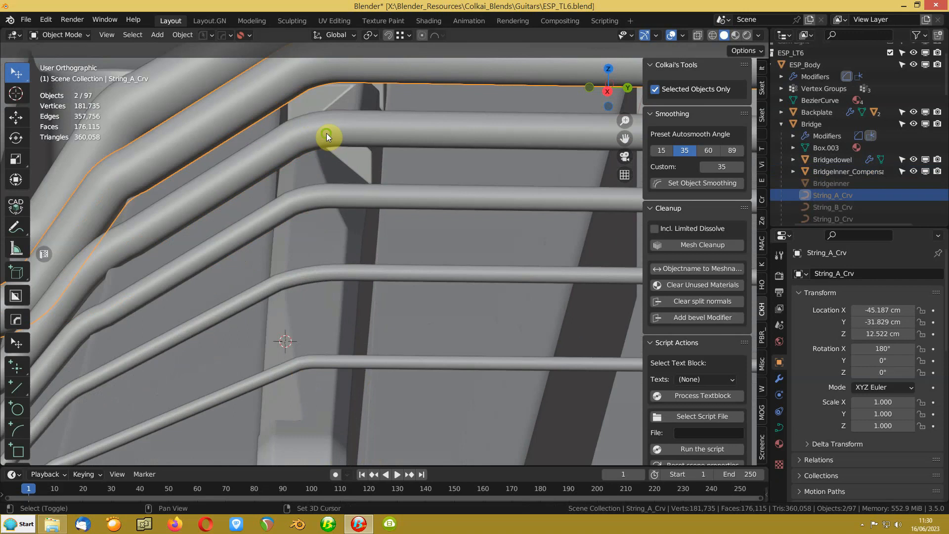
middle_click_drag(326, 133, 365, 208, "shift")
key("ctrl+Tab")
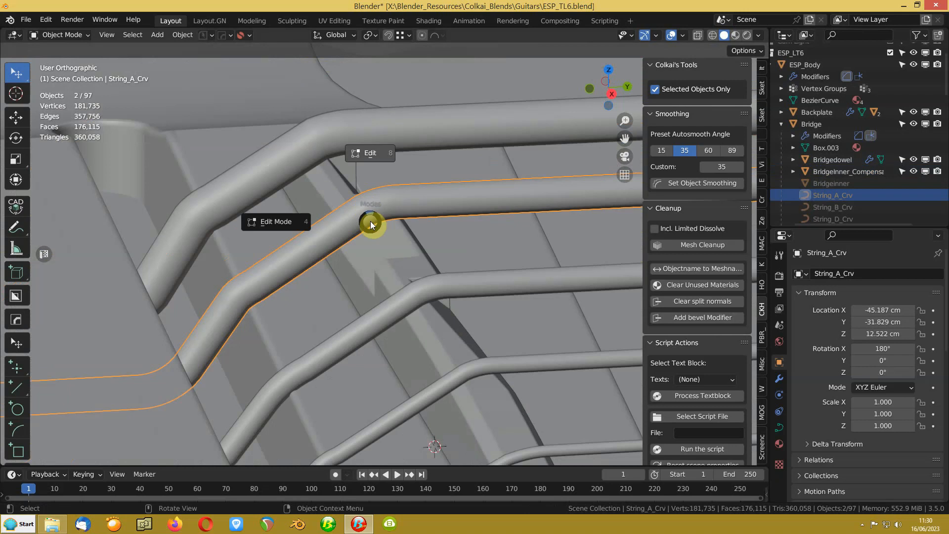
left_click(368, 161)
scroll(346, 279, "down", 2)
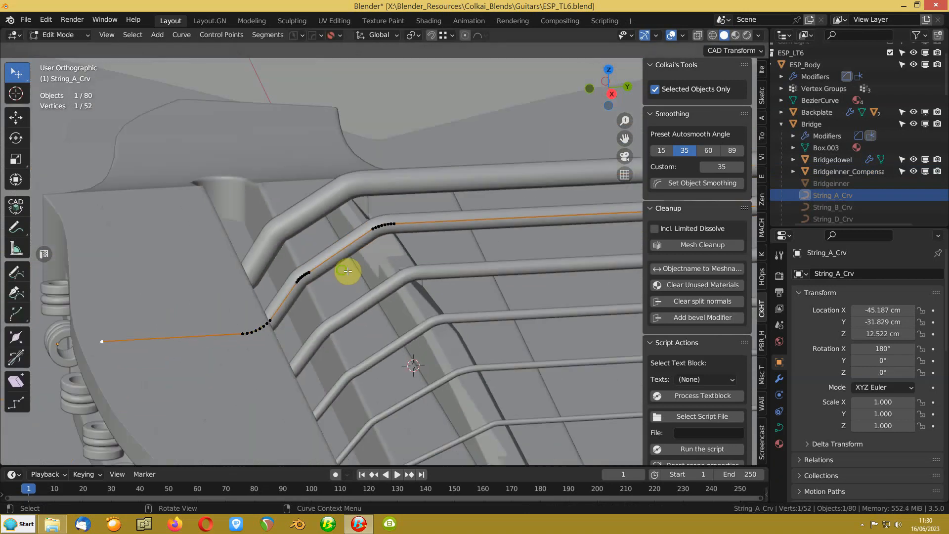
Step: Lower the eight A-string curve points at the saddle bend by about 0.71 cm along Z and save the file
middle_click_drag(347, 272, 333, 271)
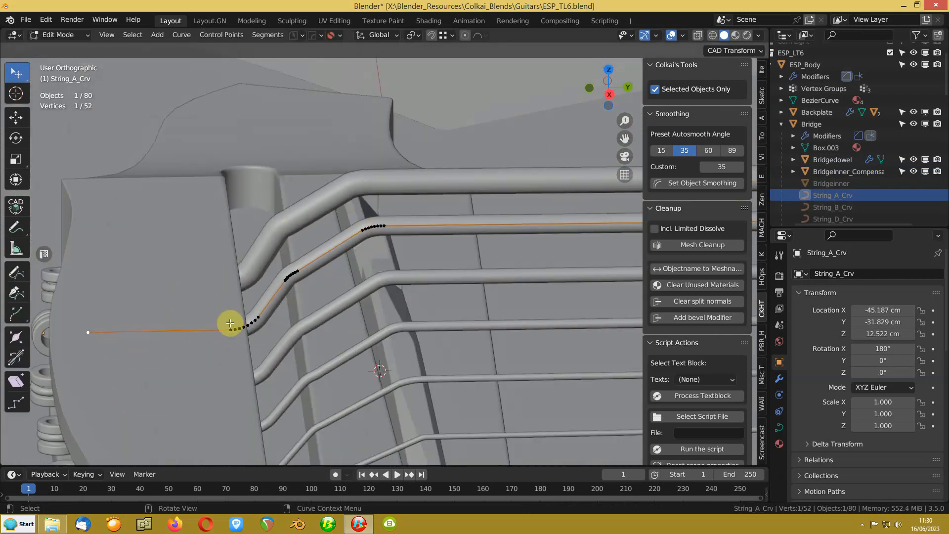
scroll(248, 269, "up", 3)
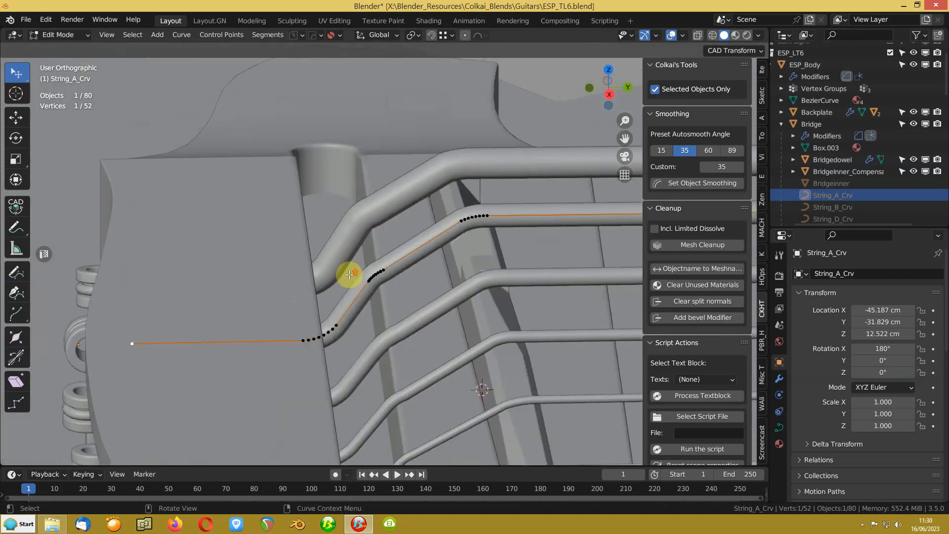
middle_click_drag(349, 274, 394, 291)
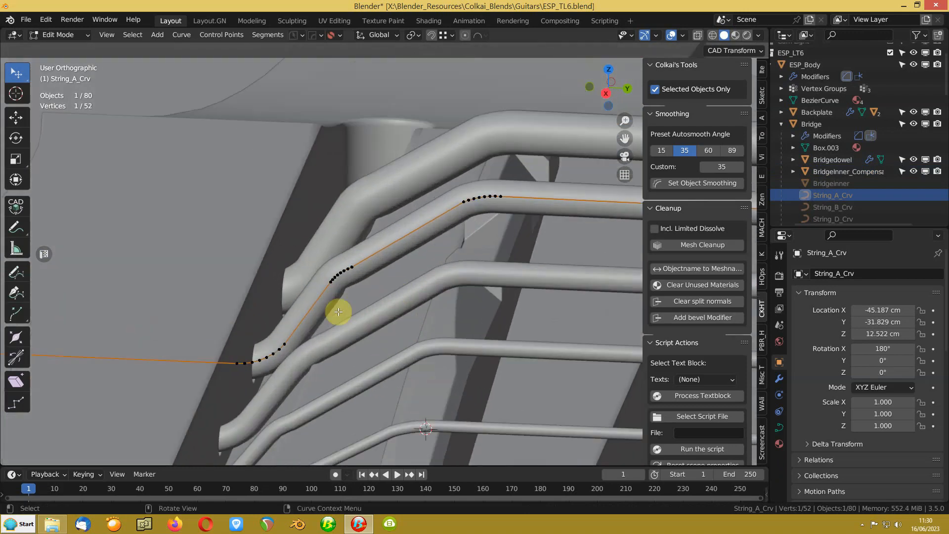
middle_click_drag(338, 312, 343, 295)
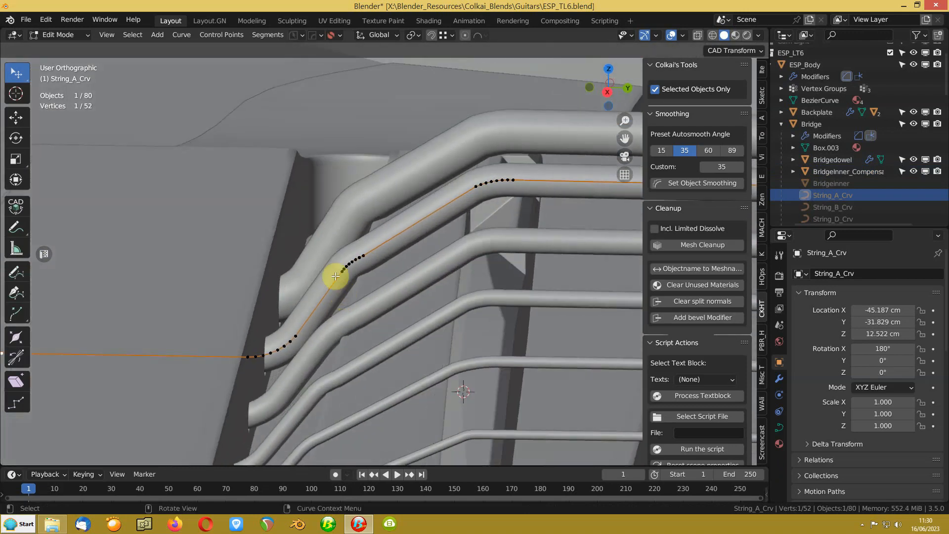
middle_click_drag(359, 262, 356, 251)
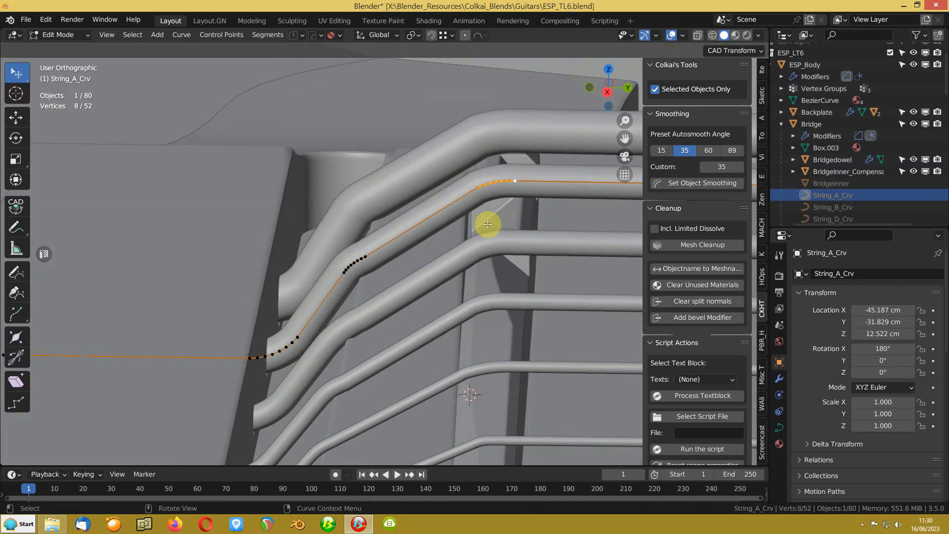
middle_click_drag(451, 250, 456, 244)
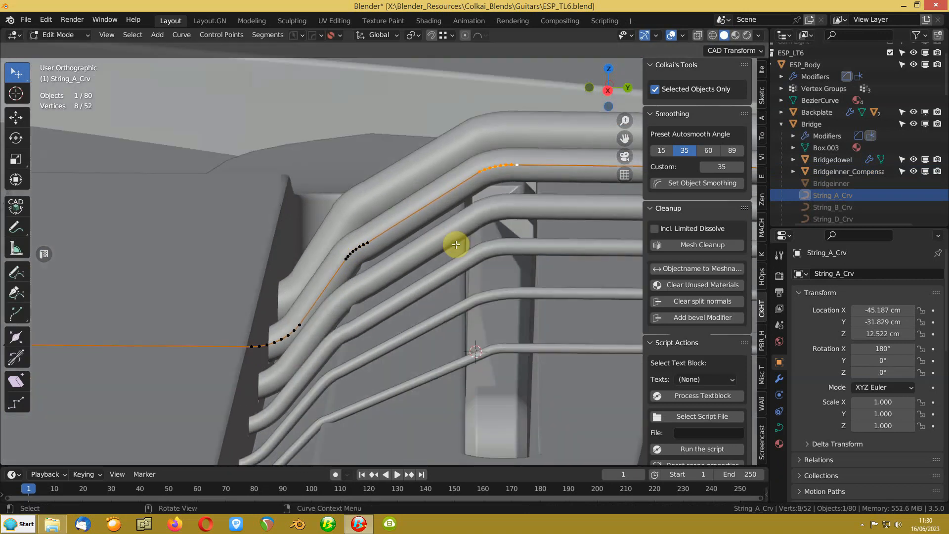
key("g")
key("z")
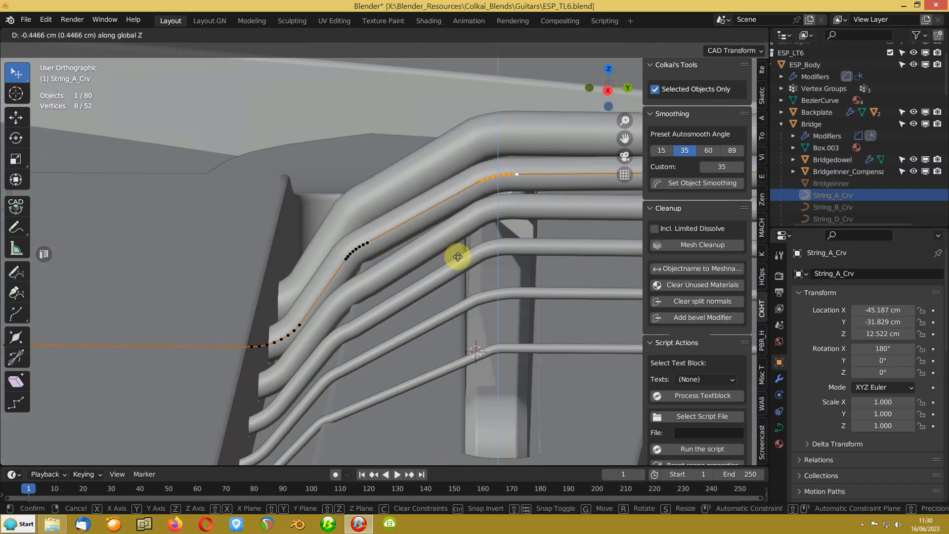
left_click(453, 256)
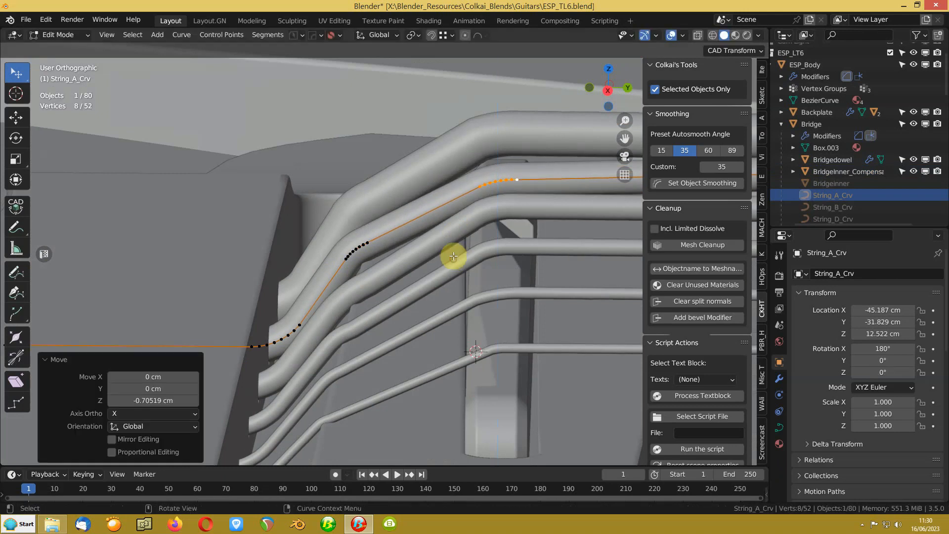
key("ctrl+s")
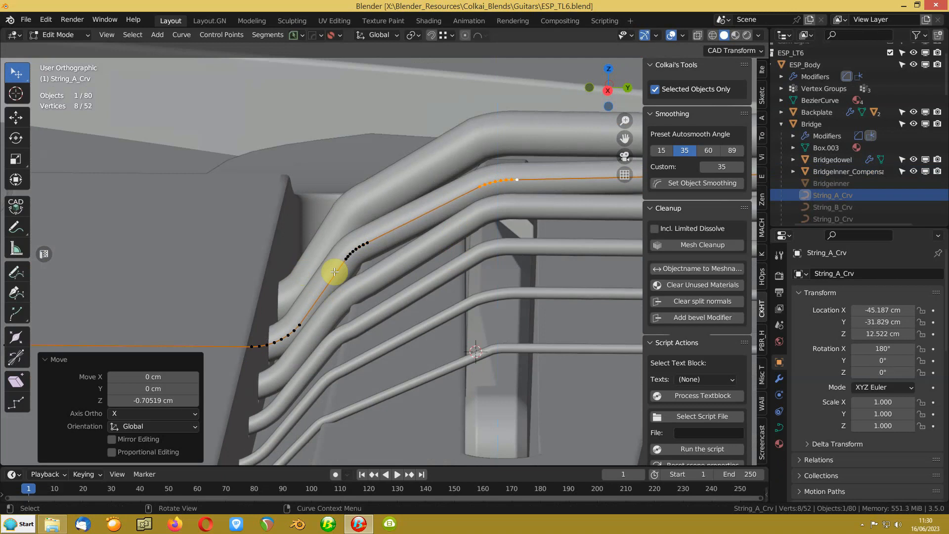
Step: Merge the eight selected A-string curve points at the saddle bend into one point at their center
middle_click_drag(342, 260, 343, 256)
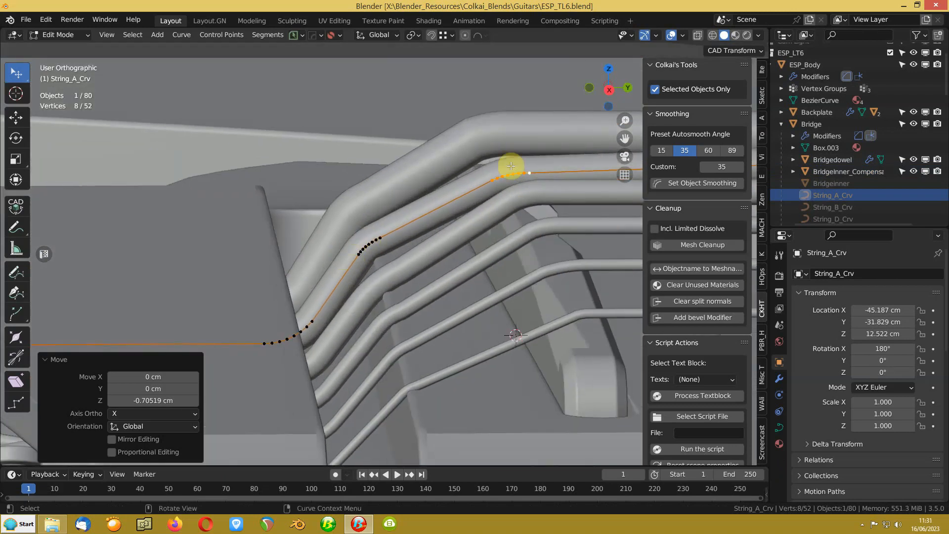
middle_click_drag(511, 166, 488, 191)
middle_click_drag(478, 224, 403, 195, "shift")
scroll(403, 195, "up", 2)
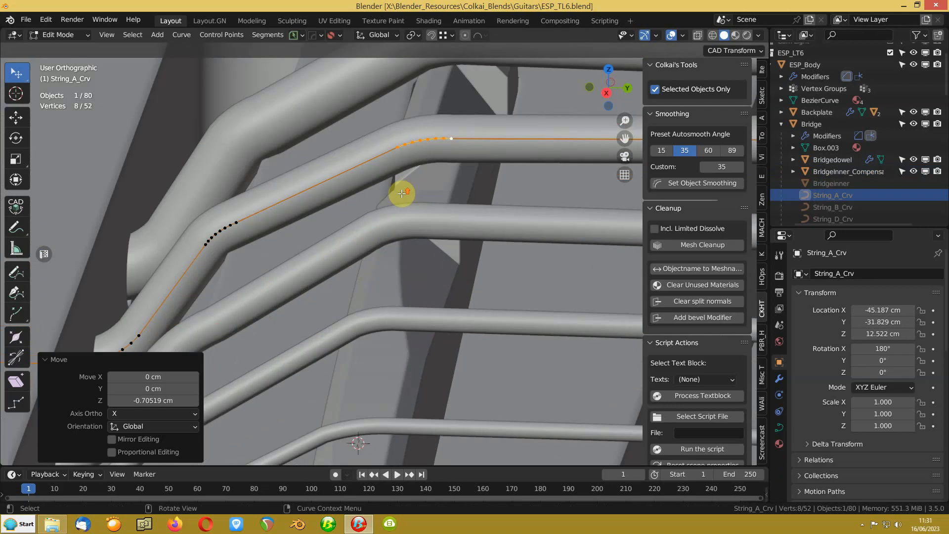
middle_click_drag(385, 263, 395, 248)
middle_click_drag(401, 155, 373, 240, "shift")
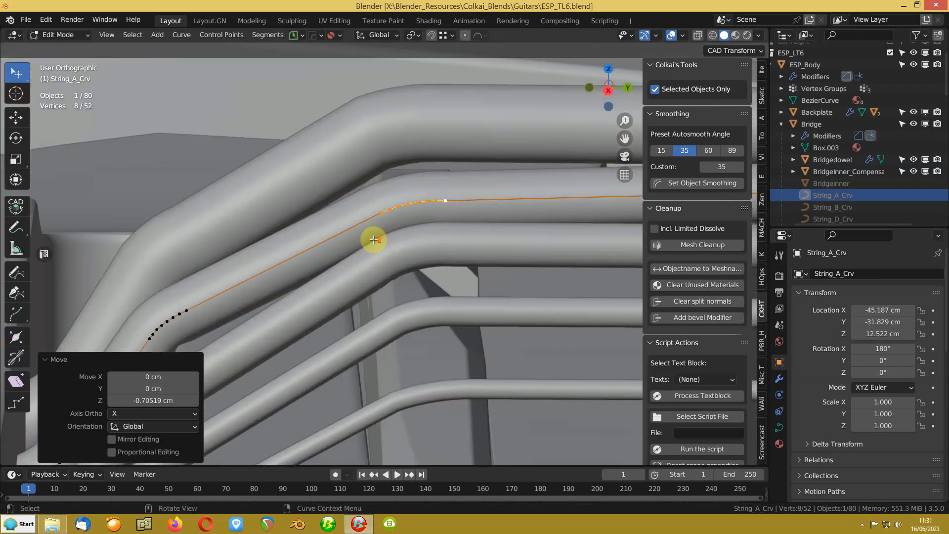
right_click(374, 238)
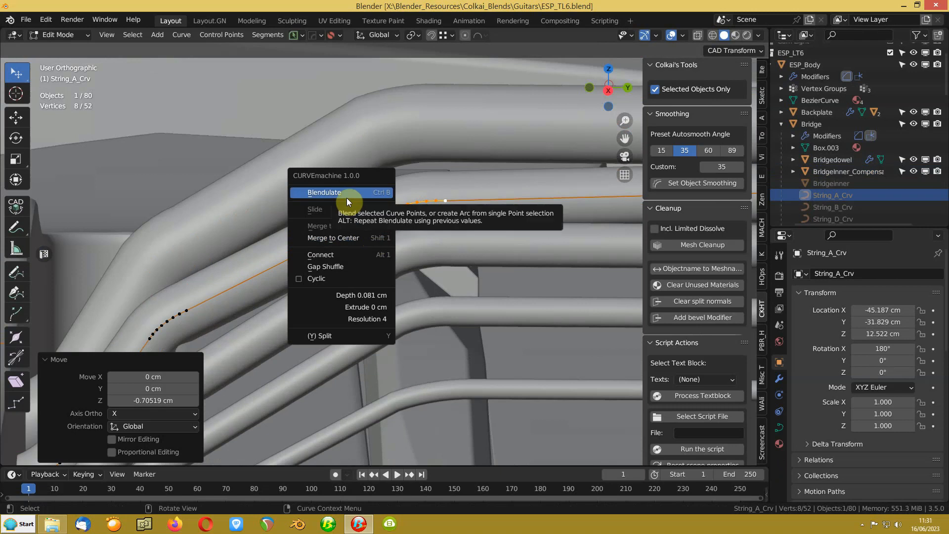
left_click(339, 238)
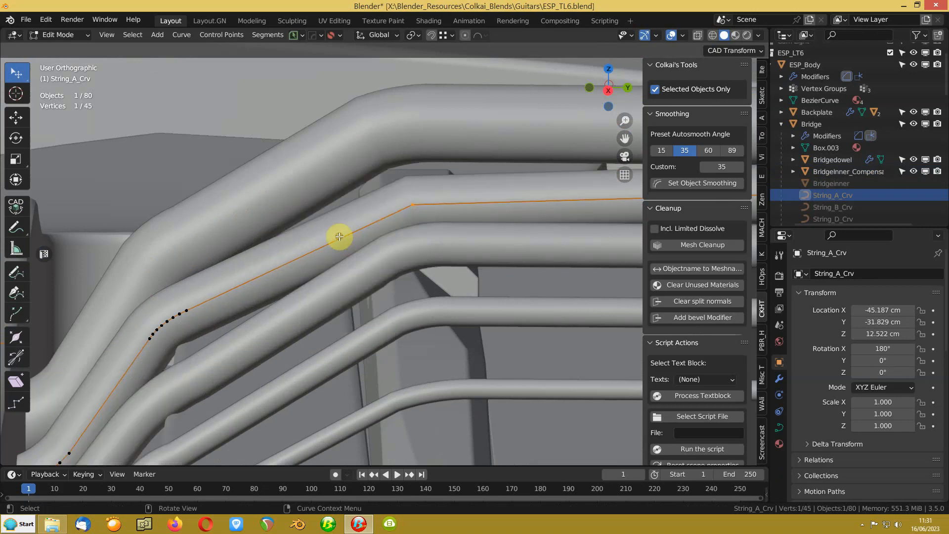
Step: Select the eight points of the A string's middle bend behind the saddle and merge them to their center
left_click(186, 311, "ctrl")
right_click(248, 259)
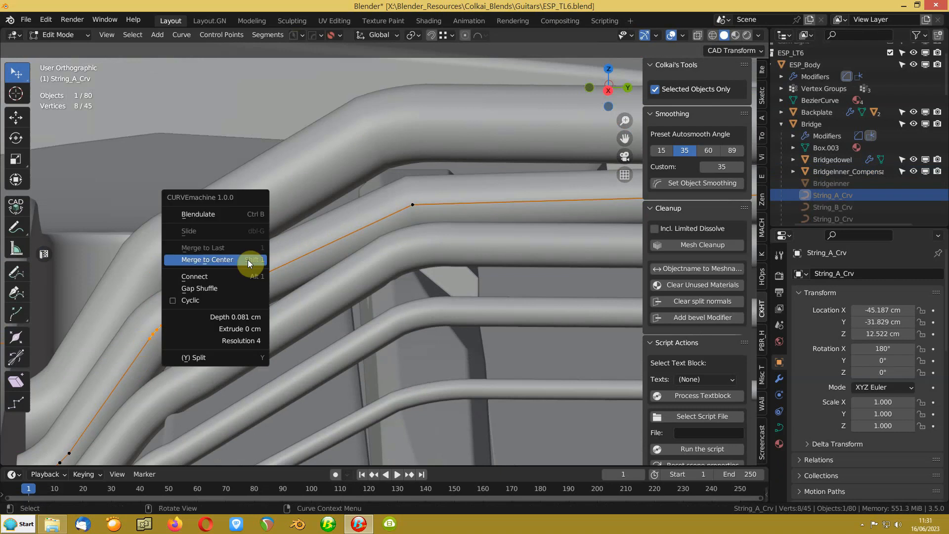
left_click(247, 260)
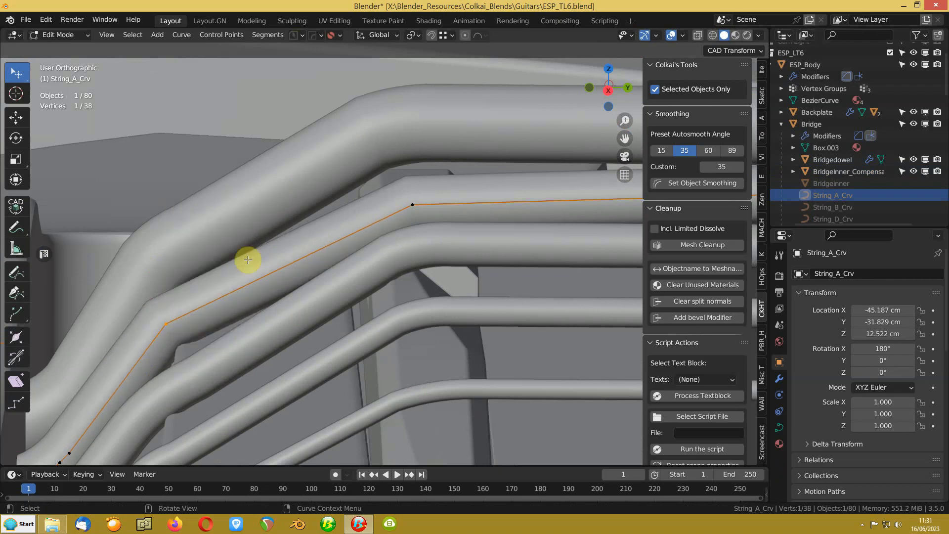
Step: Merge the eight points of the A string's lower bend, where it enters the bridge slot, to their center
middle_click_drag(206, 294, 383, 174)
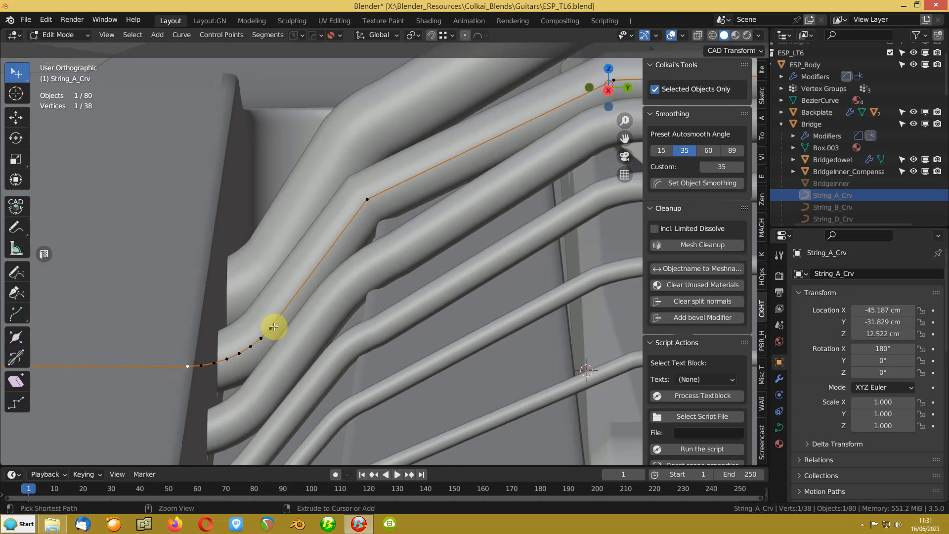
right_click(175, 363)
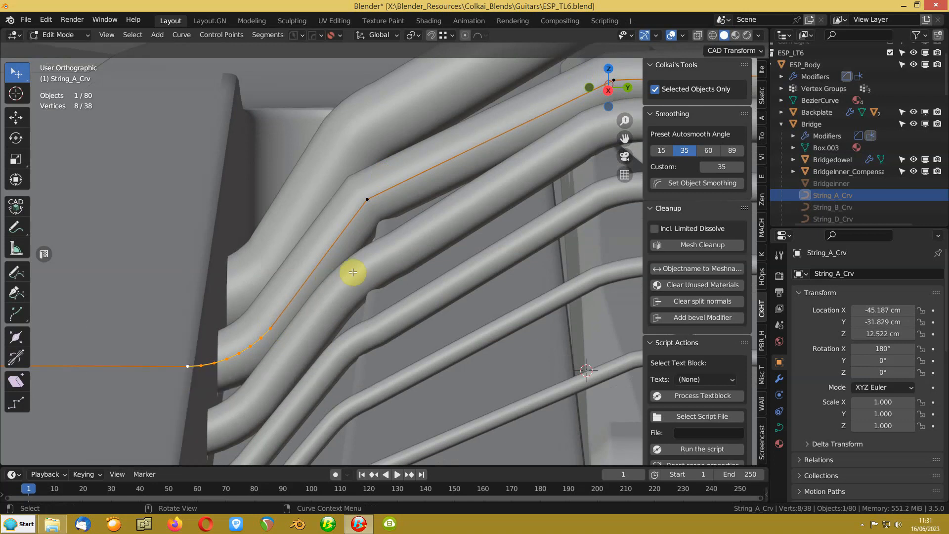
key("shift+r")
Step: Move the merged point at the A string's slot entry about 0.4 cm, mainly downward
middle_click_drag(196, 311, 304, 280)
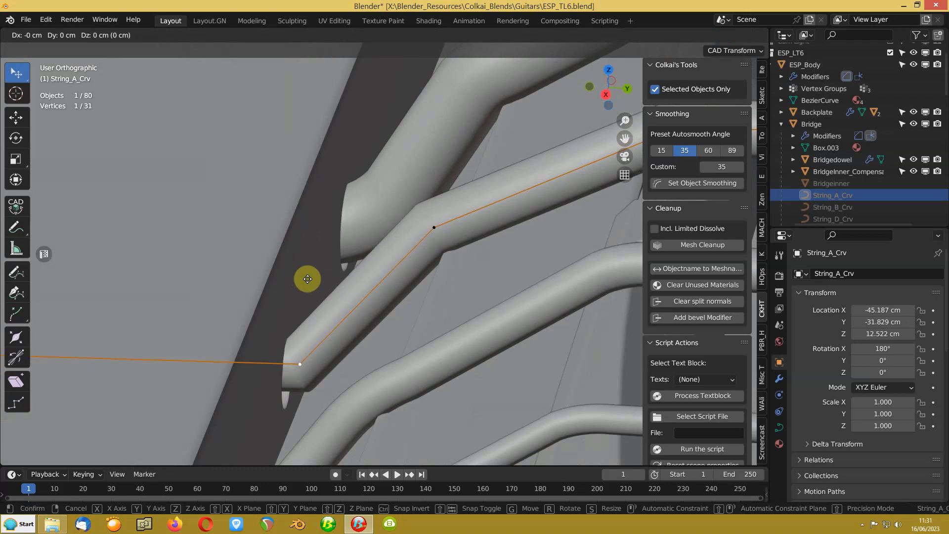
key("g")
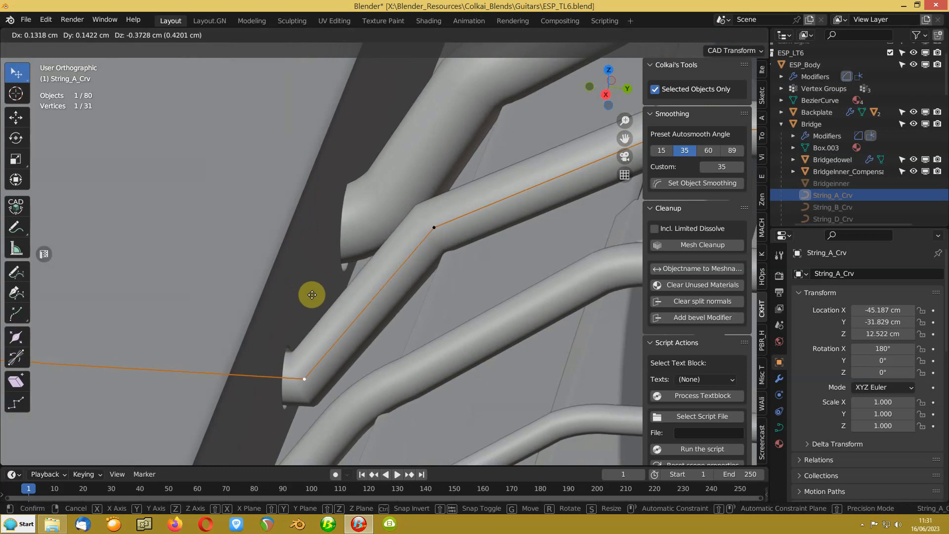
left_click(311, 292)
Step: Shift the A string's saddle point about -0.17 cm in X and 0.83 cm in Y, and raise it about 0.1 cm
middle_click_drag(313, 292, 302, 236)
left_click(372, 215)
key("g")
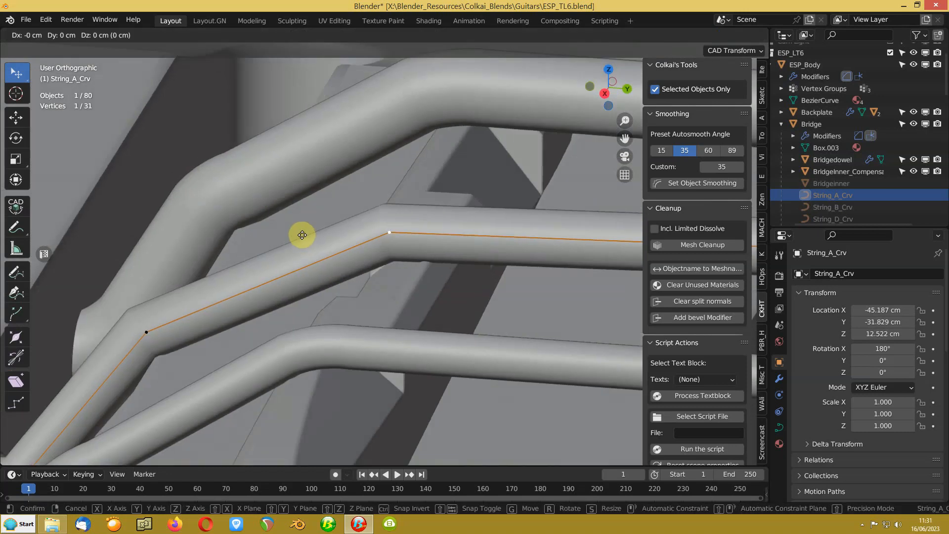
left_click(334, 233)
mouse_move(340, 267)
middle_mouse_down()
mouse_move(365, 251)
mouse_move(354, 237)
mouse_move(324, 246)
mouse_move(263, 237)
mouse_move(250, 247)
mouse_move(226, 210)
mouse_move(413, 250)
mouse_move(318, 250)
mouse_move(352, 253)
middle_mouse_up()
key("g")
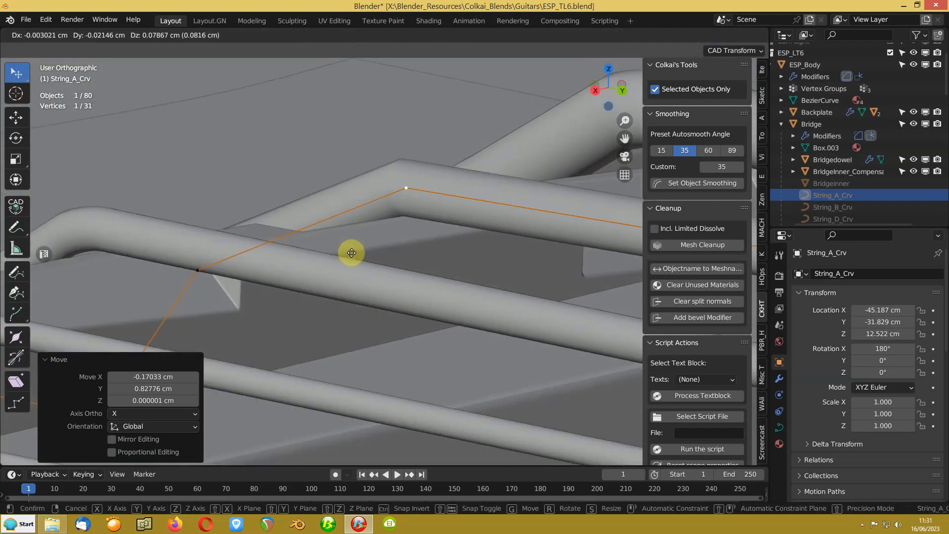
left_click(349, 250)
Step: Round the A string's saddle bend with Blendulate using 4 segments, and raise the rounded points about 0.1 cm in Z
middle_click_drag(297, 212, 317, 222)
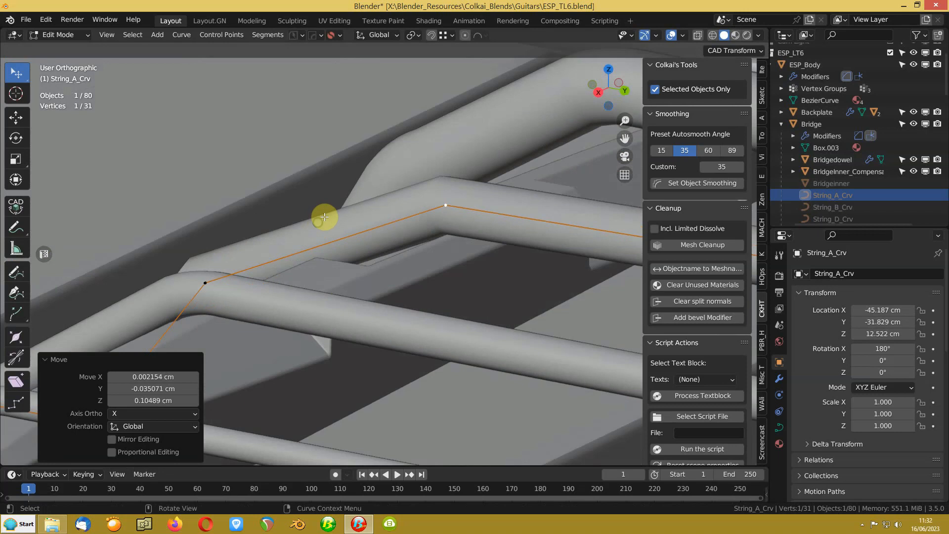
right_click(324, 217)
left_click(301, 163)
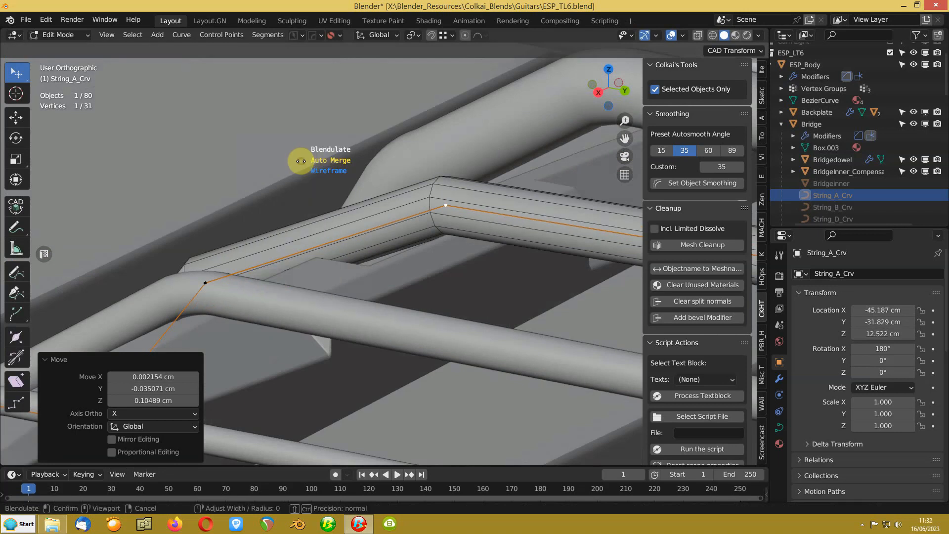
scroll(308, 161, "down", 1)
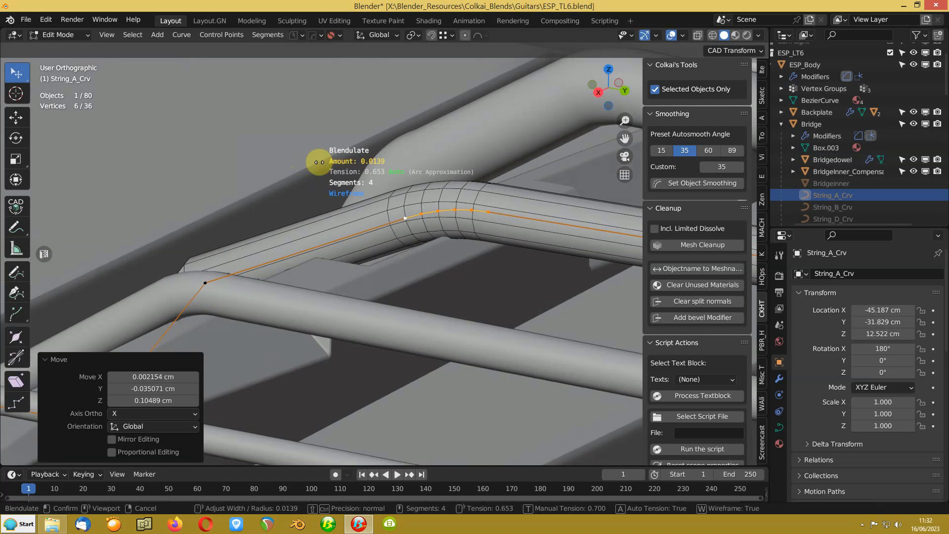
left_click(319, 162)
key("g")
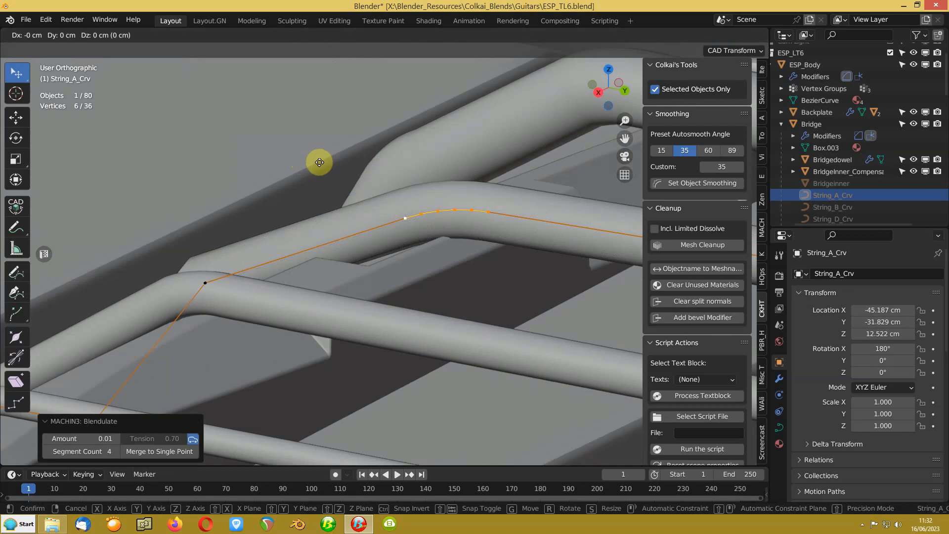
key("z")
left_click(320, 158)
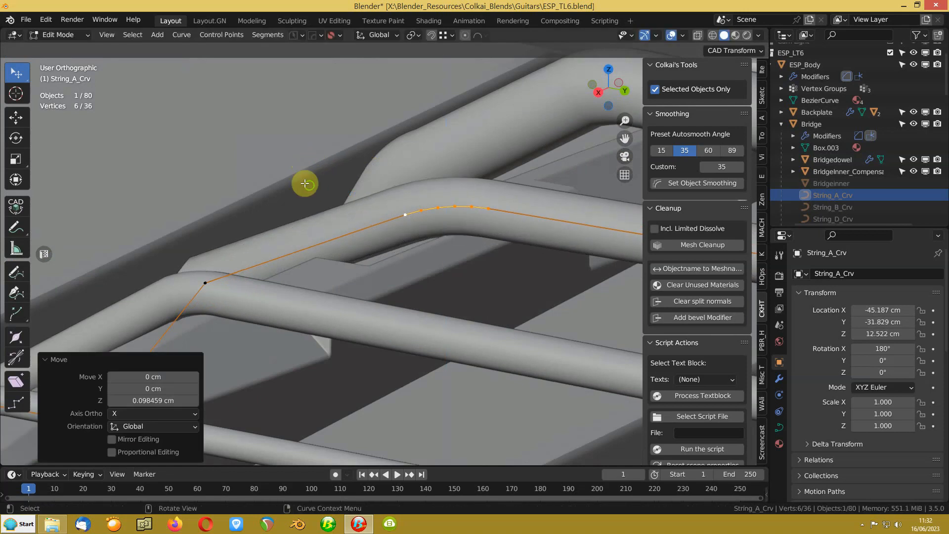
Step: Shift the A string's middle bend point about -0.2 cm in Y and 0.11 cm in Z
middle_click_drag(307, 184, 347, 176)
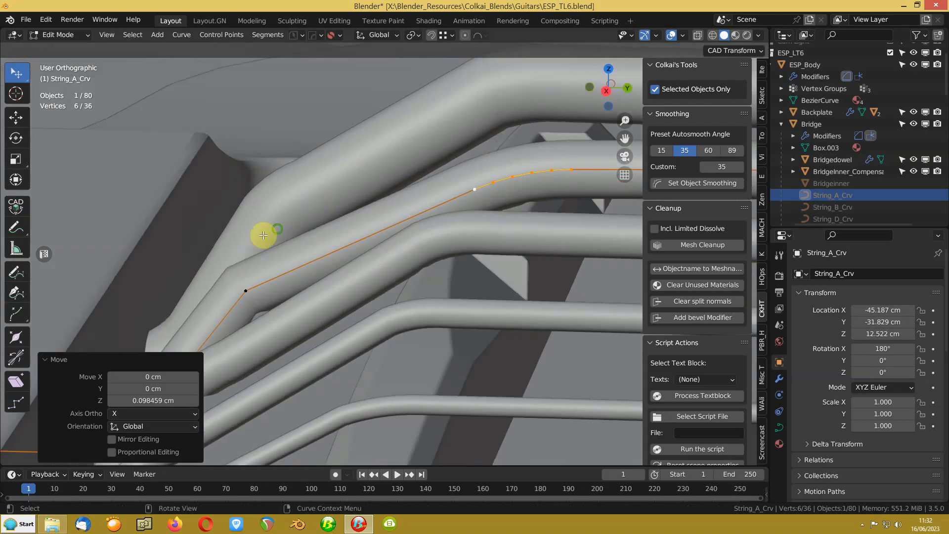
middle_click_drag(262, 232, 424, 159)
left_click(399, 216)
middle_click_drag(399, 216, 350, 229)
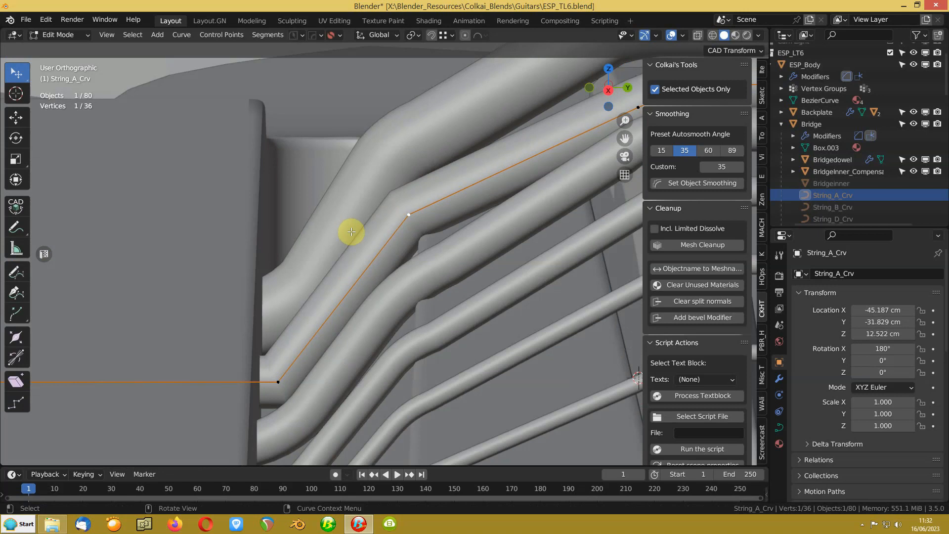
key("g")
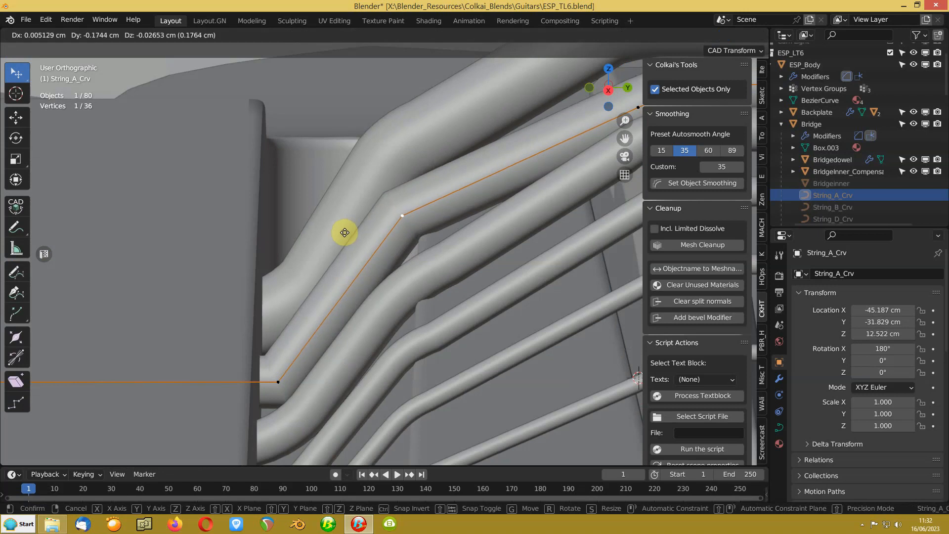
left_click(344, 232)
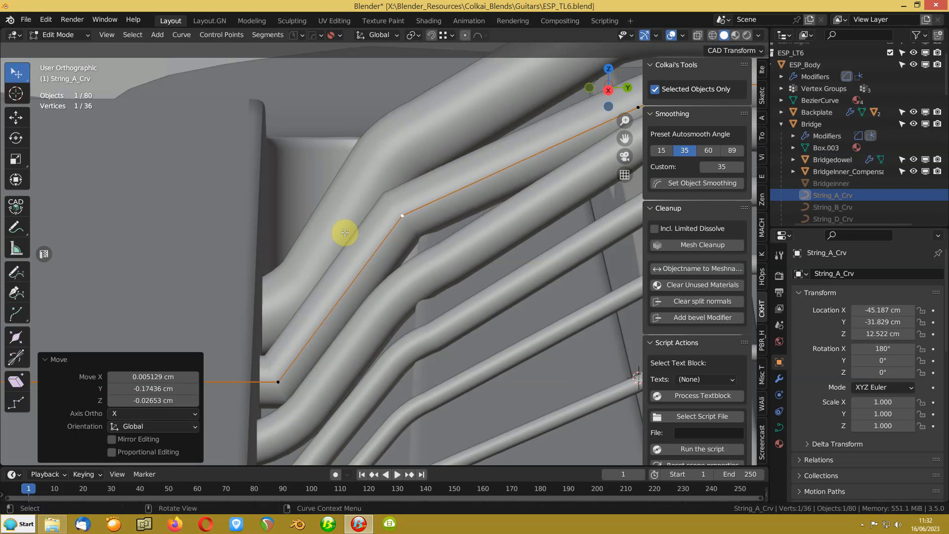
key("g")
key("shift+x")
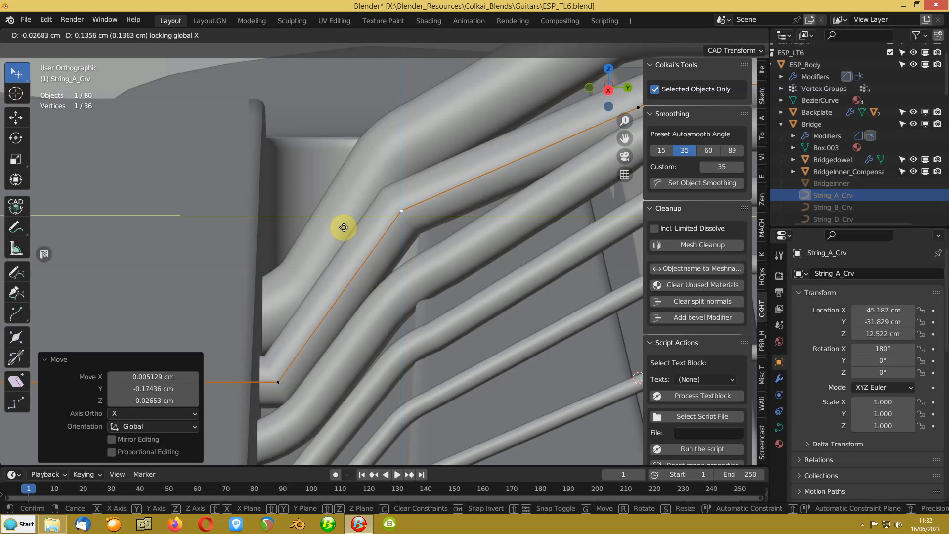
left_click(343, 227)
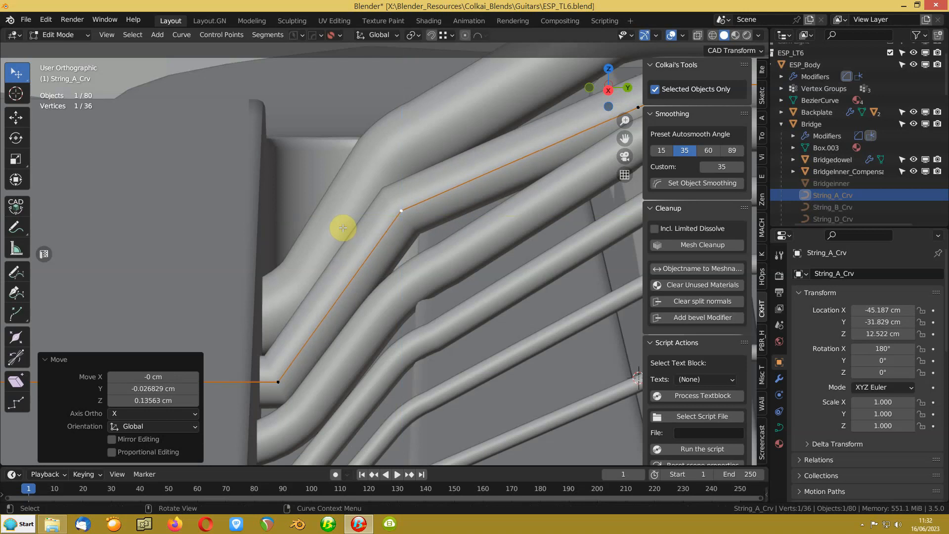
Step: Round the A string's middle bend with Blendulate using 6 segments, and shift it about -0.04 cm in Y and 0.07 cm in Z
right_click(342, 227)
left_click(341, 226)
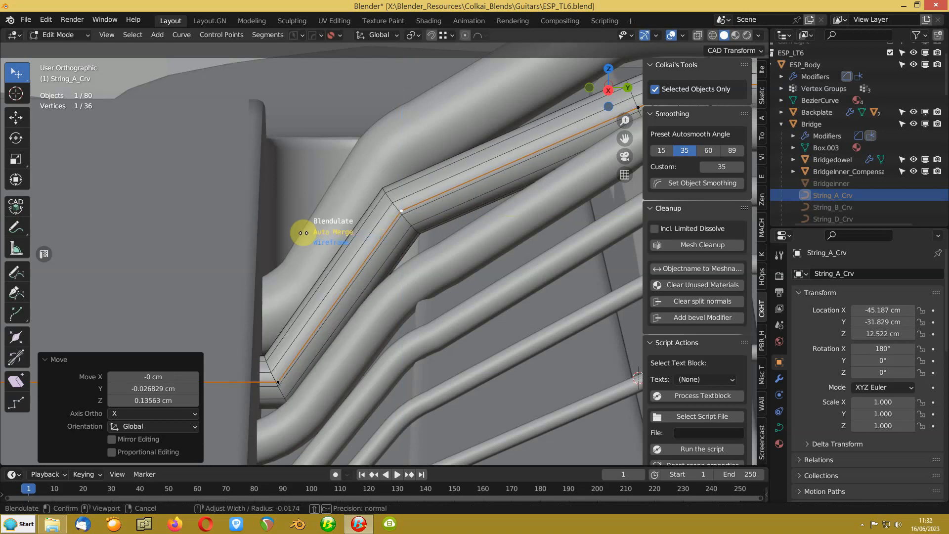
left_click(346, 233)
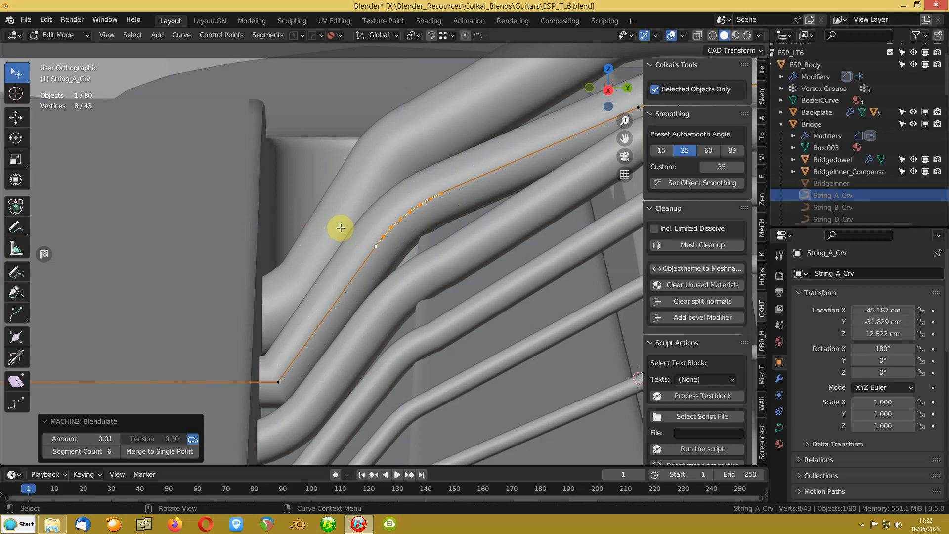
key("g")
key("x")
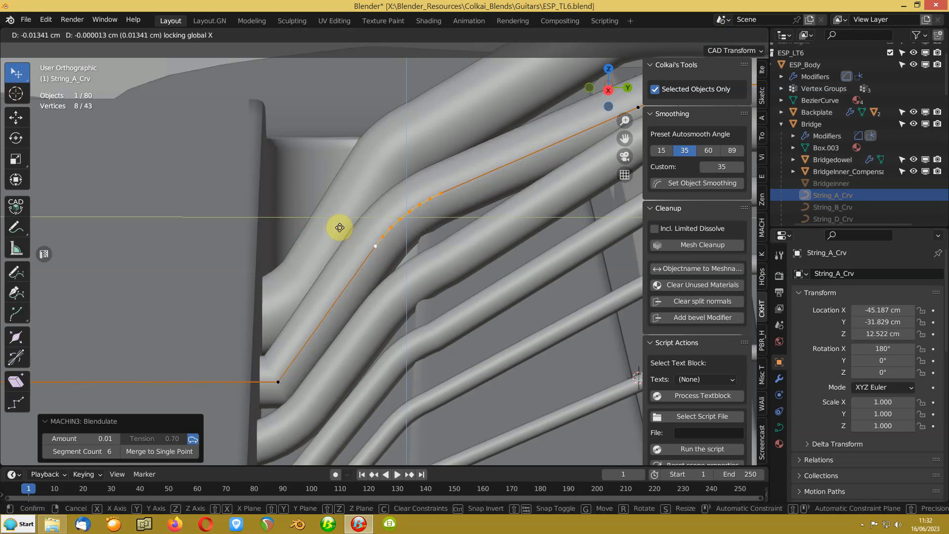
left_click(338, 226)
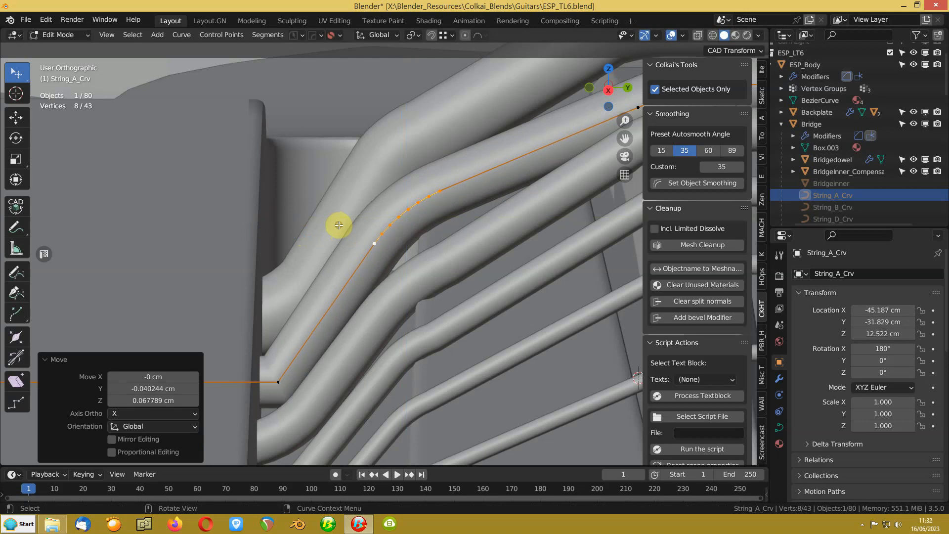
Step: Round the A string's bend at the slot entry with Blendulate, using an amount of about 0.0085 and 6 segments
left_click(290, 391)
scroll(263, 284, "down", 2)
middle_click_drag(251, 266, 250, 270)
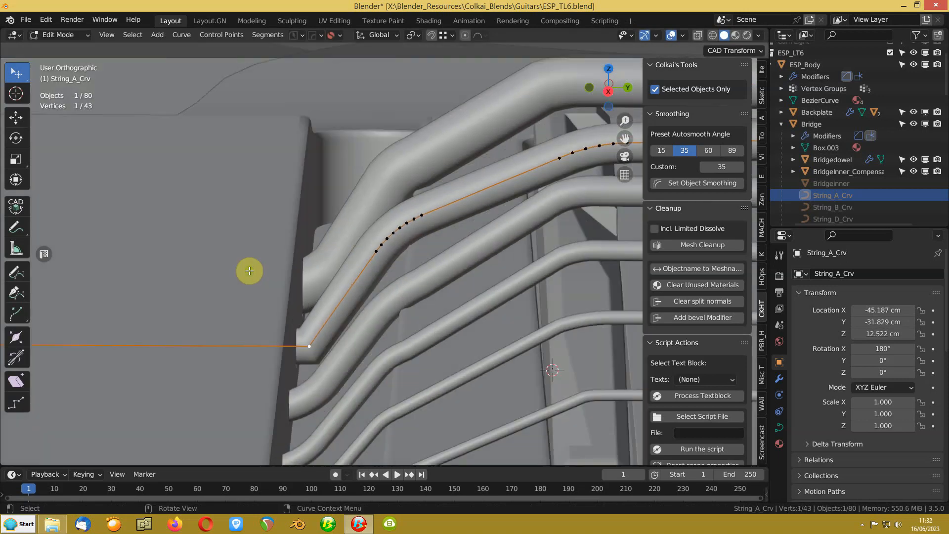
right_click(249, 271)
left_click(249, 272)
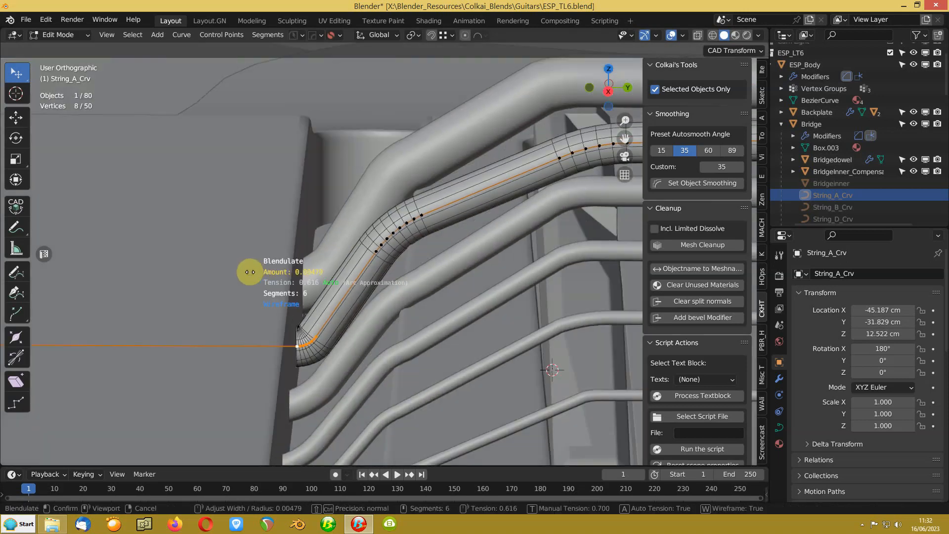
left_click(254, 275)
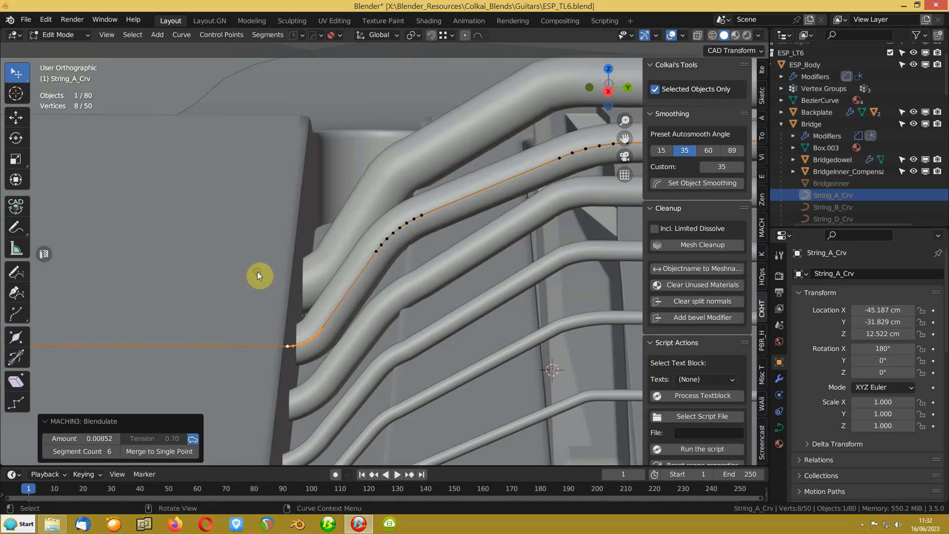
key("g")
key("x")
left_click(254, 276)
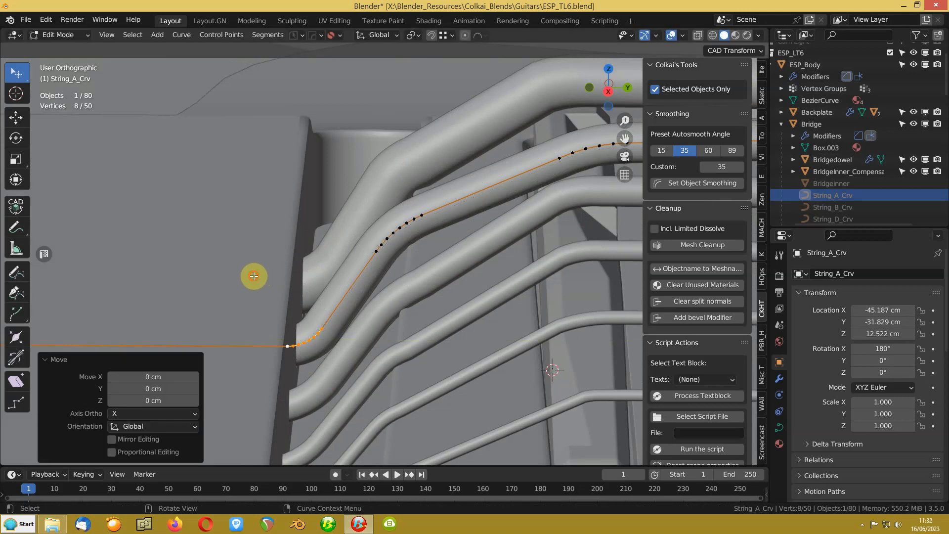
Step: Switch to editing the thick E string's curve and merge the eight points of its saddle bend to their center
mouse_move(253, 276)
middle_mouse_down()
mouse_move(264, 272)
mouse_move(229, 258)
mouse_move(232, 296)
mouse_move(242, 289)
middle_mouse_up()
scroll(242, 289, "down", 2)
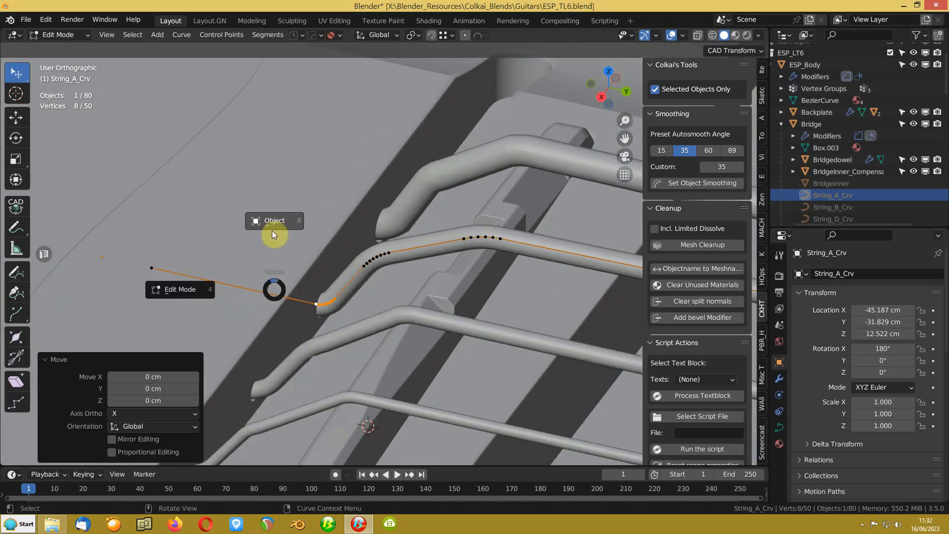
left_click(273, 225)
left_click(476, 174, "shift")
scroll(387, 235, "up", 3)
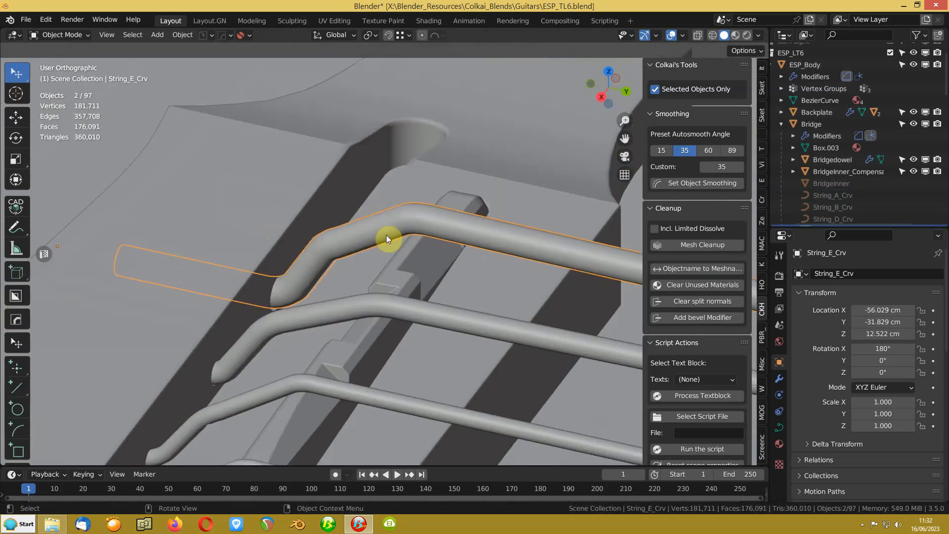
key("ctrl+Tab")
left_click(380, 167)
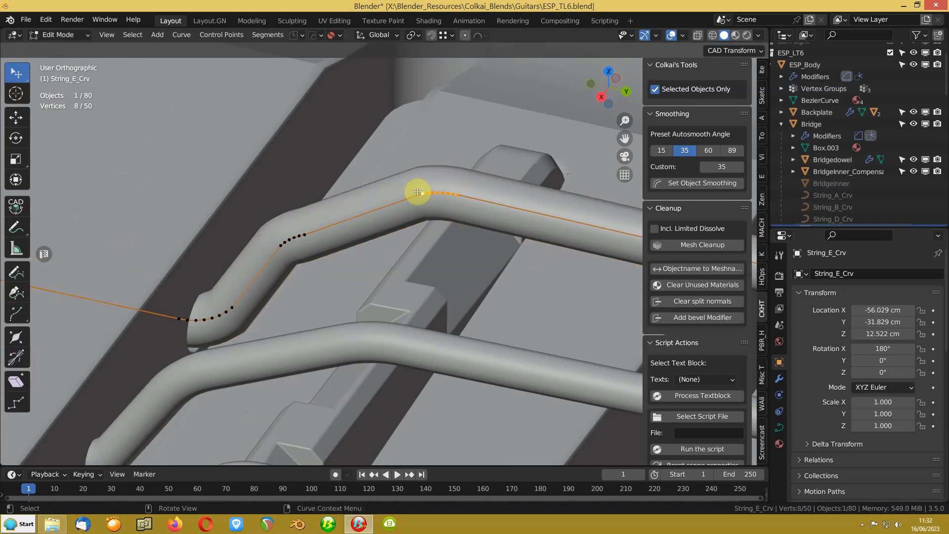
key("shift+m")
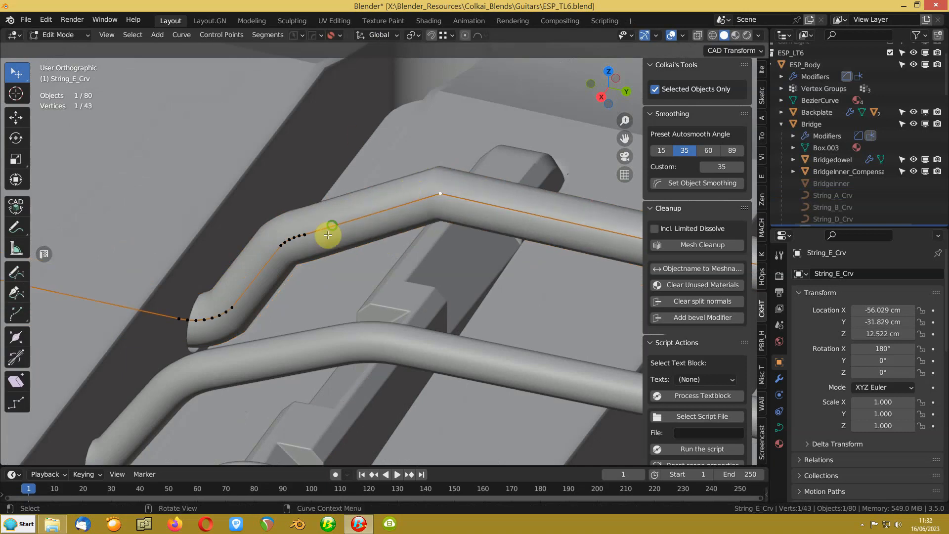
Step: Merge the six points of the E string's middle bend behind the saddle to their center
middle_click_drag(328, 233, 386, 205)
left_click(206, 304, "ctrl")
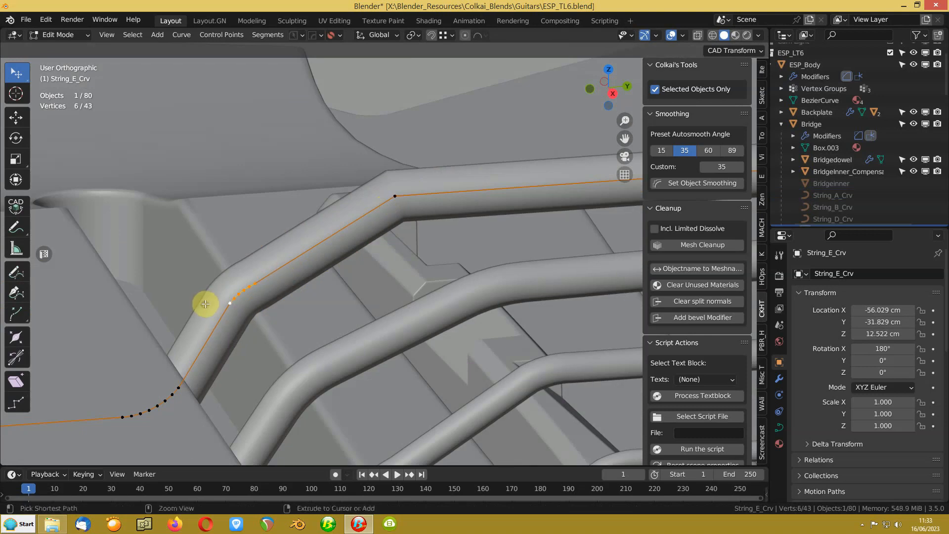
key("shift+m")
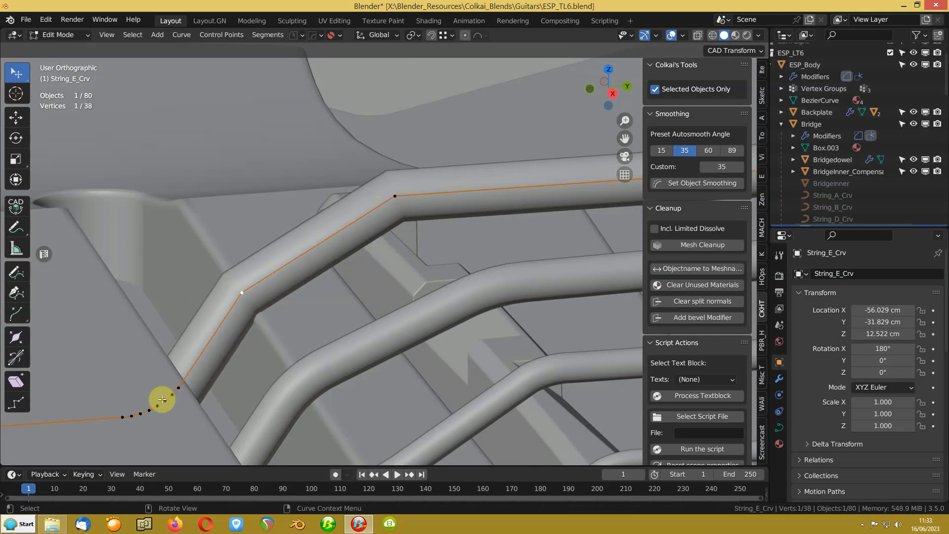
Step: Merge the eight points of the E string's lower bend at the bridge slot entry into a single point
left_click(183, 382)
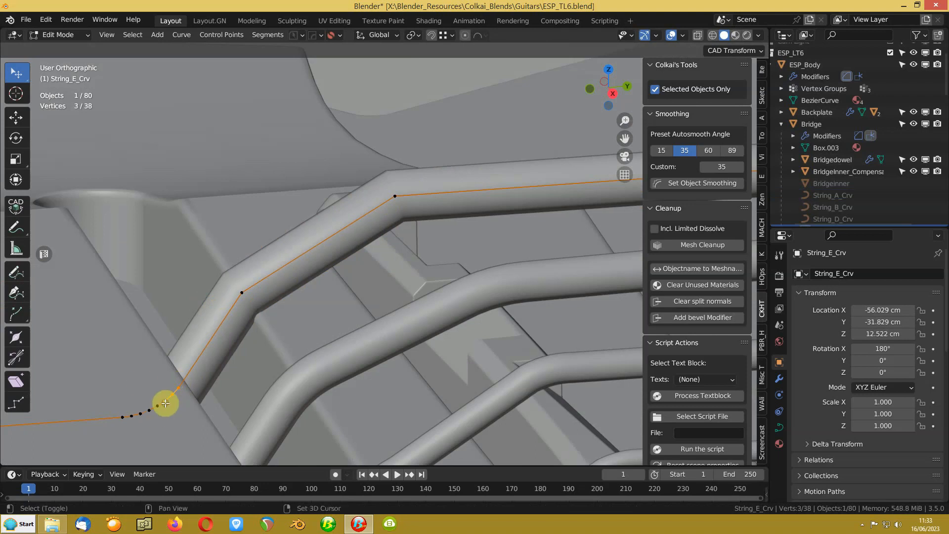
left_click(131, 418, "shift")
right_click(132, 390)
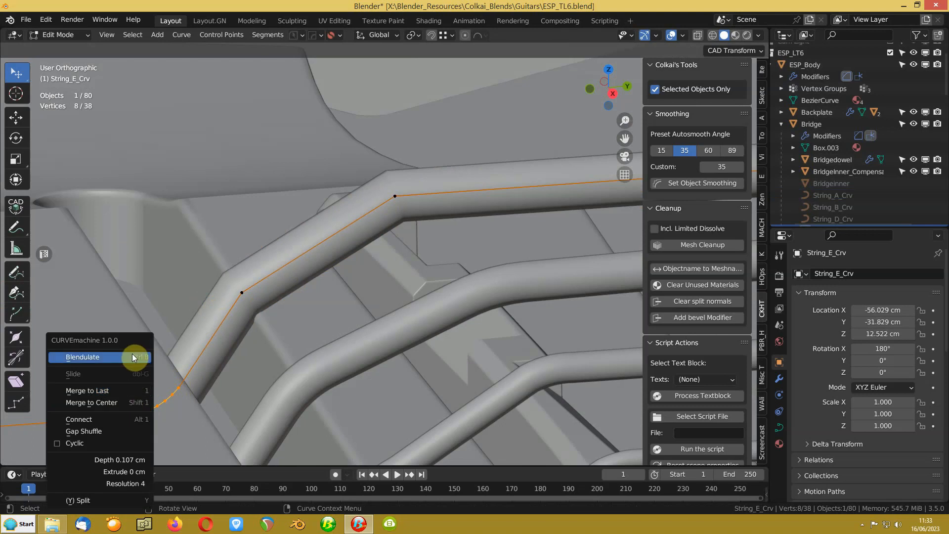
left_click(118, 394)
Step: Move the E string's merged slot-entry point in the positive direction along global Y, to the edge of the bridge slot
middle_click_drag(153, 349, 321, 331)
key("g")
key("y")
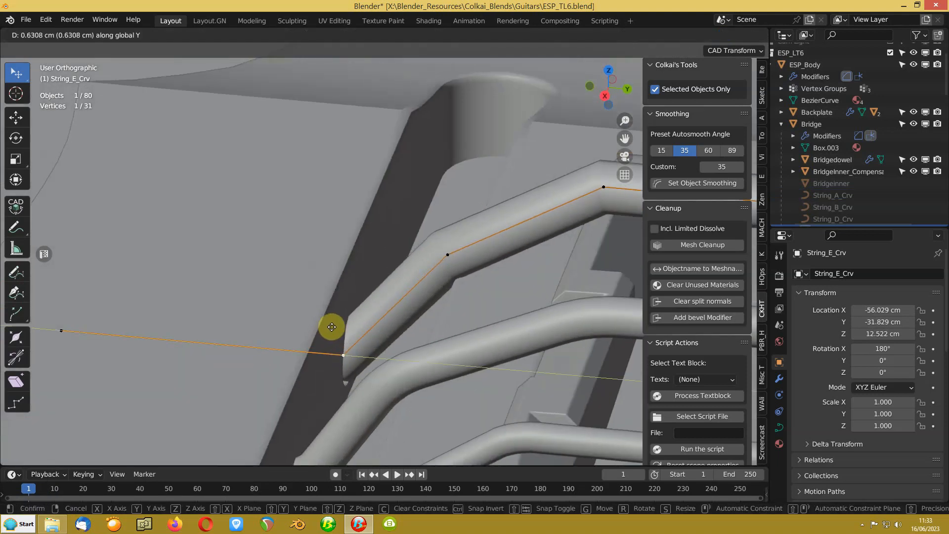
left_click(341, 325)
Step: Shift the E string's middle bend point about -0.14 cm in Y and 0.18 cm in Z, keeping X locked
mouse_move(339, 328)
middle_mouse_down()
mouse_move(324, 339)
mouse_move(341, 317)
middle_mouse_up()
middle_click_drag(402, 307, 319, 305)
left_click(324, 267)
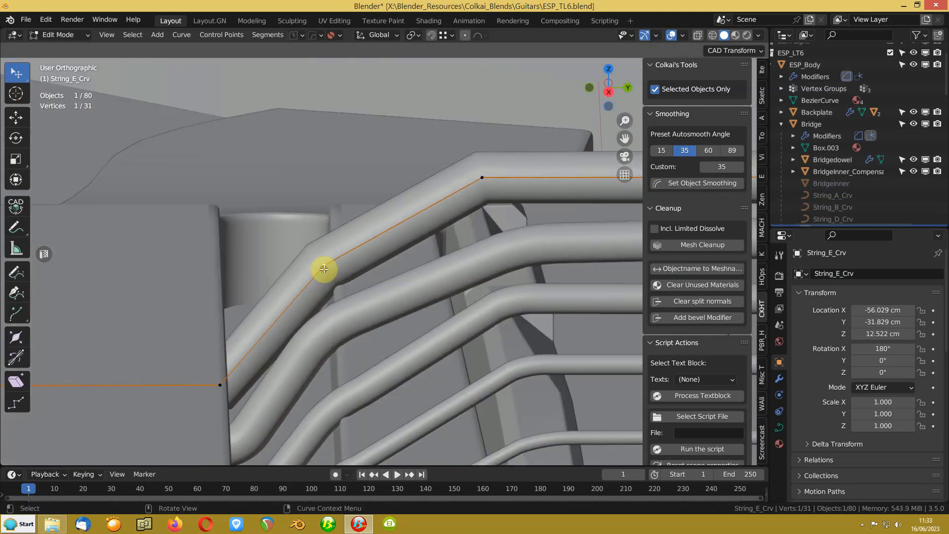
middle_click_drag(324, 269, 280, 290)
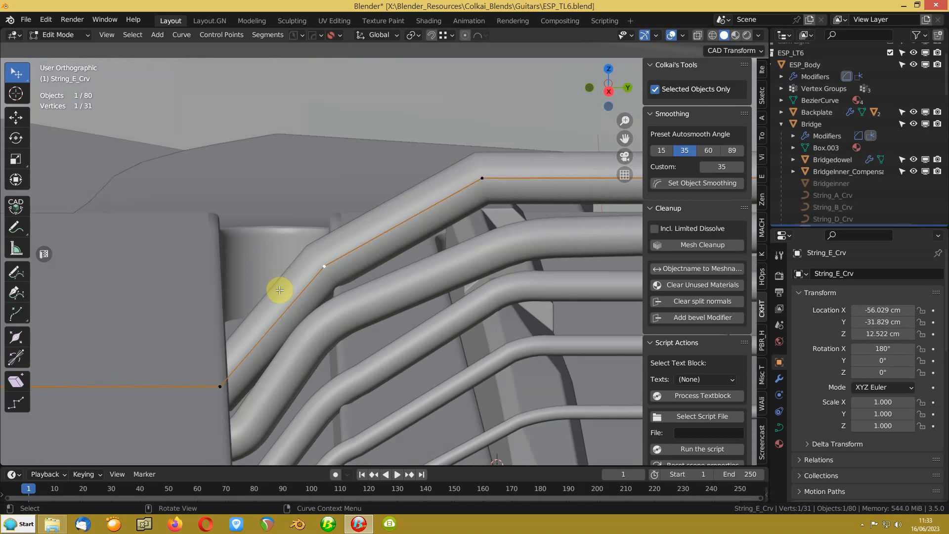
key("g")
key("shift+x")
left_click(276, 286)
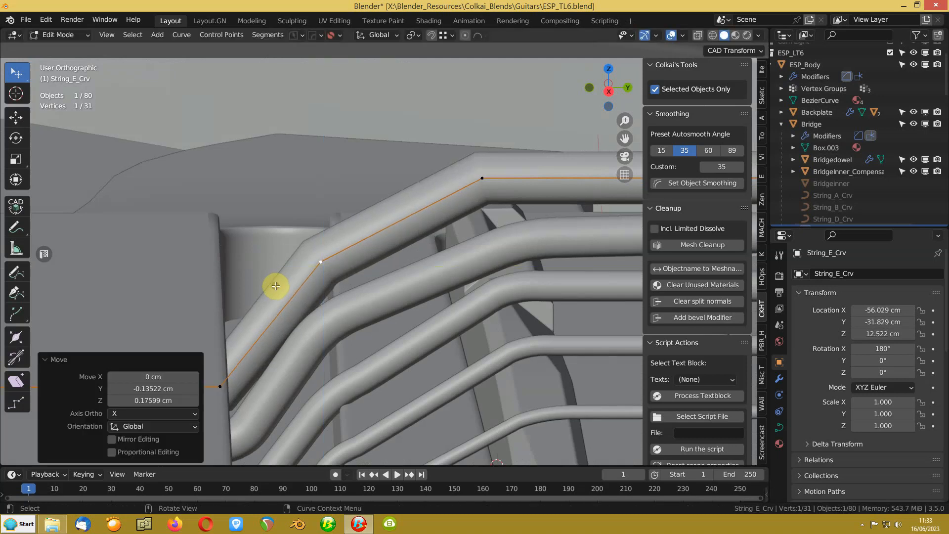
Step: Lower the E string's saddle point about 0.67 cm in Z and shift it about -0.32 cm in Y, with X locked
left_click(491, 169)
middle_click_drag(494, 165, 454, 151)
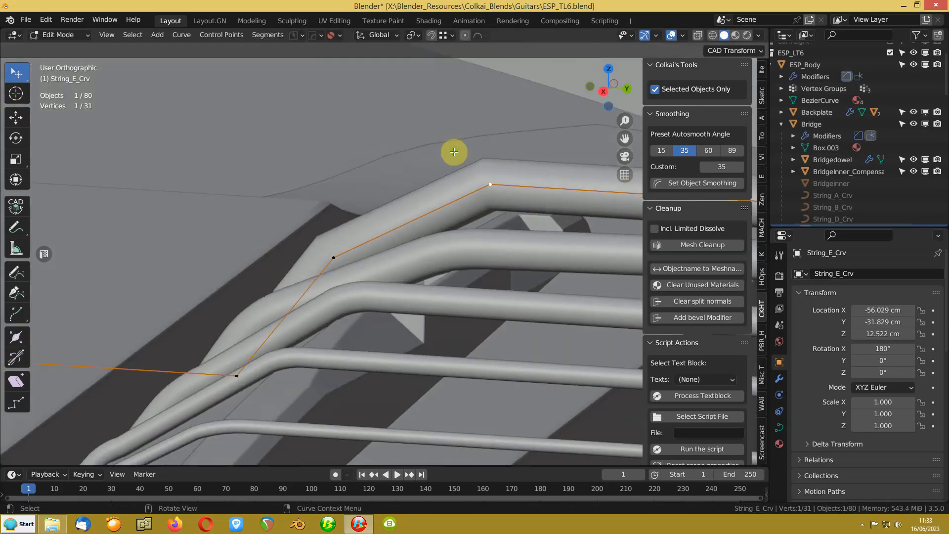
key("g")
key("shift+x")
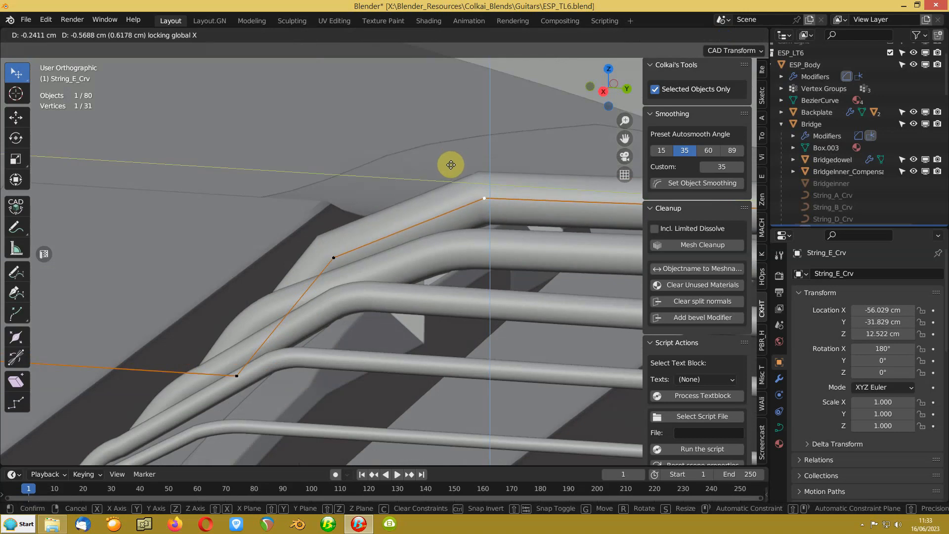
left_click(450, 164)
Step: Shift the E string's saddle point about -0.16 cm in Y and 0.07 cm in Z with X locked, and round it with a six-segment Blendulate
middle_click_drag(445, 168, 515, 184)
key("g")
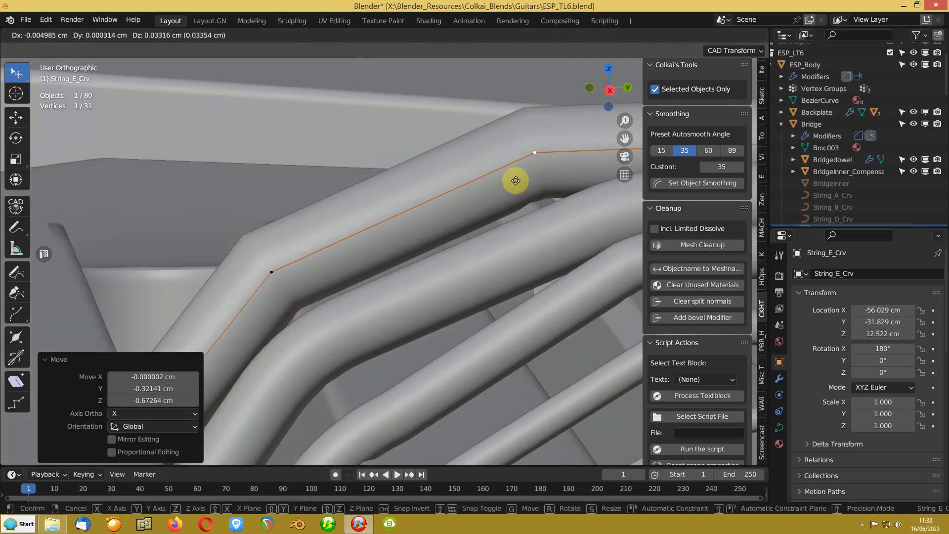
key("shift+x")
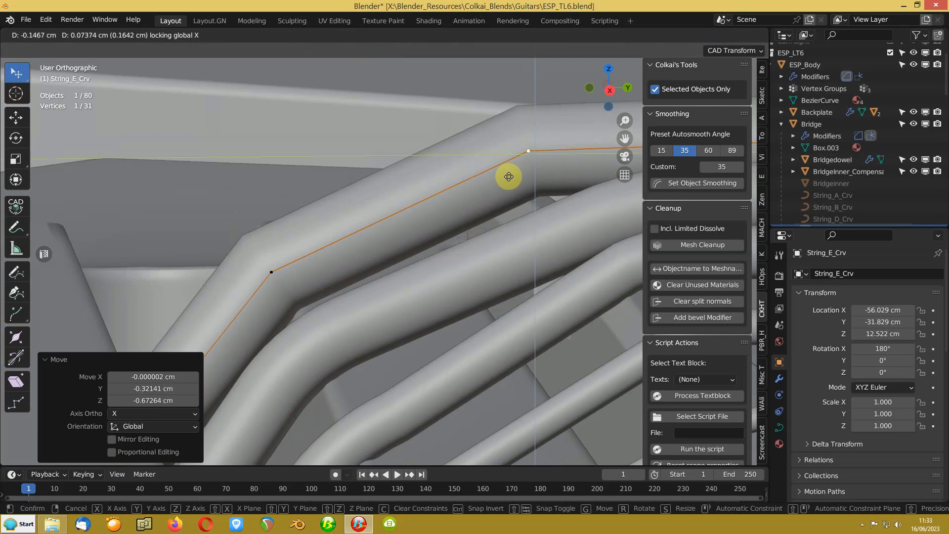
left_click(508, 177)
key("y")
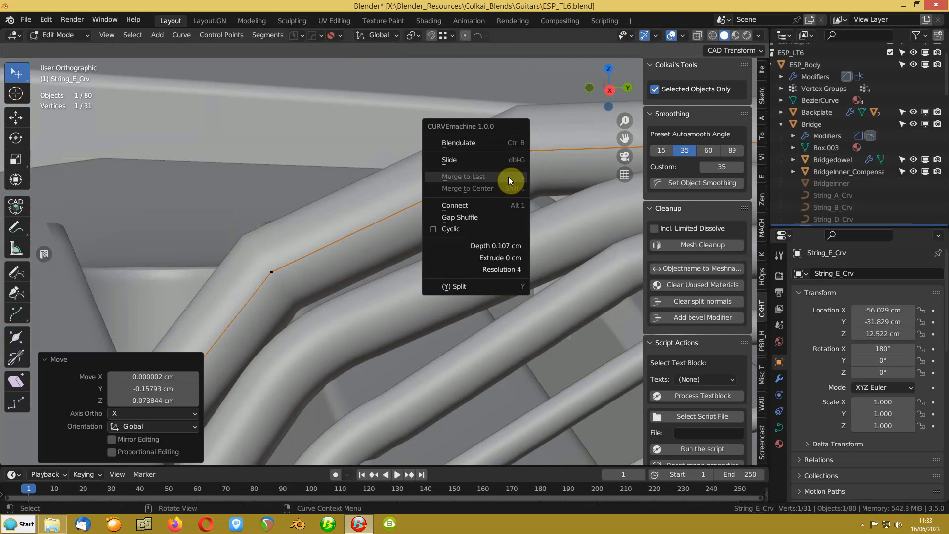
left_click(488, 145)
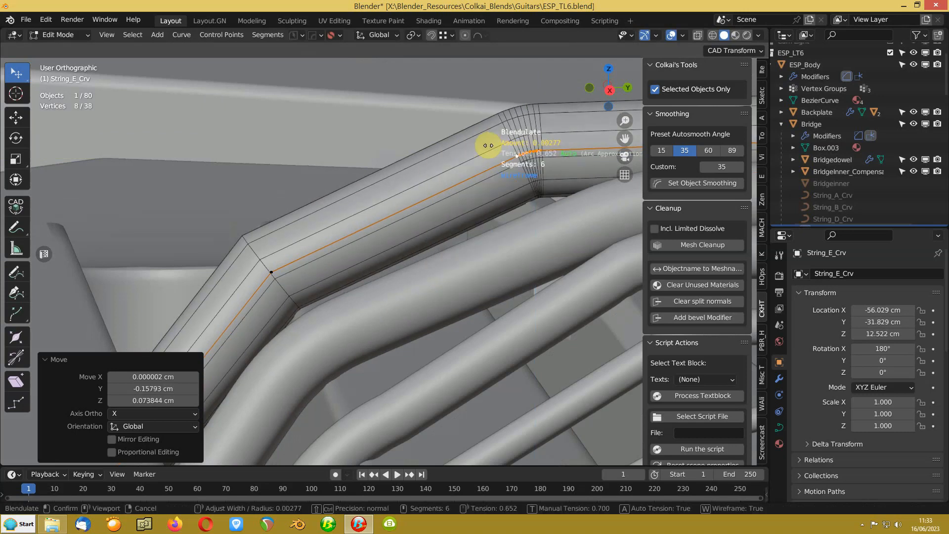
left_click(508, 143)
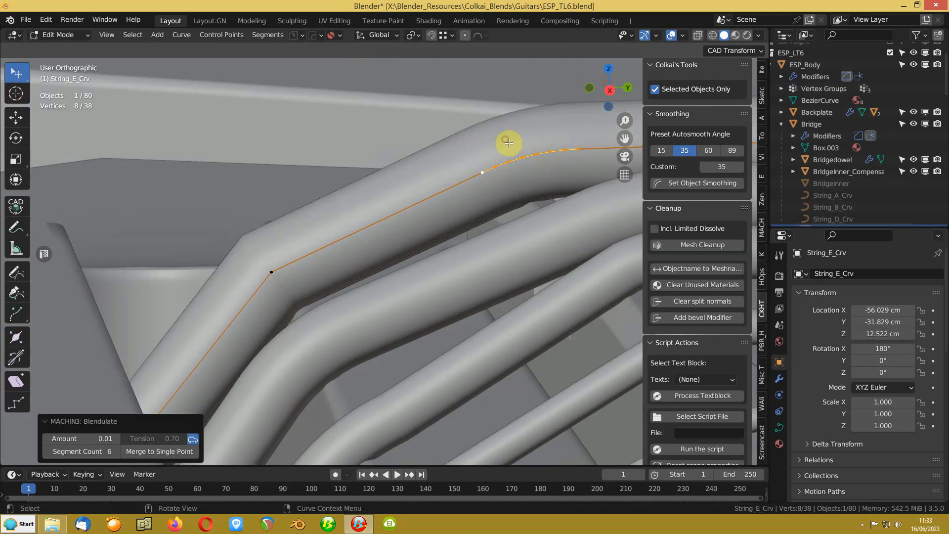
Step: Move the E string's rounded saddle bend about -0.28 cm in Y and -0.02 cm in Z, keeping X locked
key("g")
key("x")
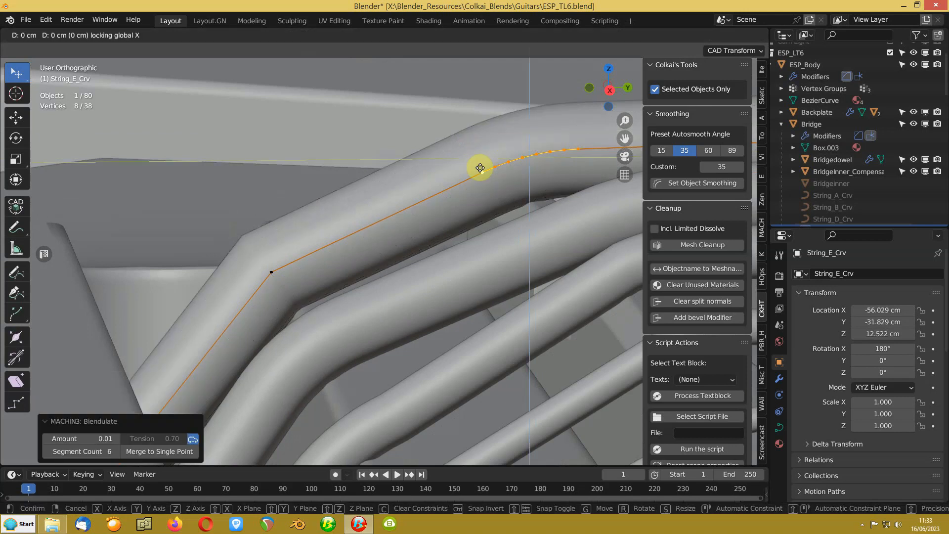
left_click(464, 165)
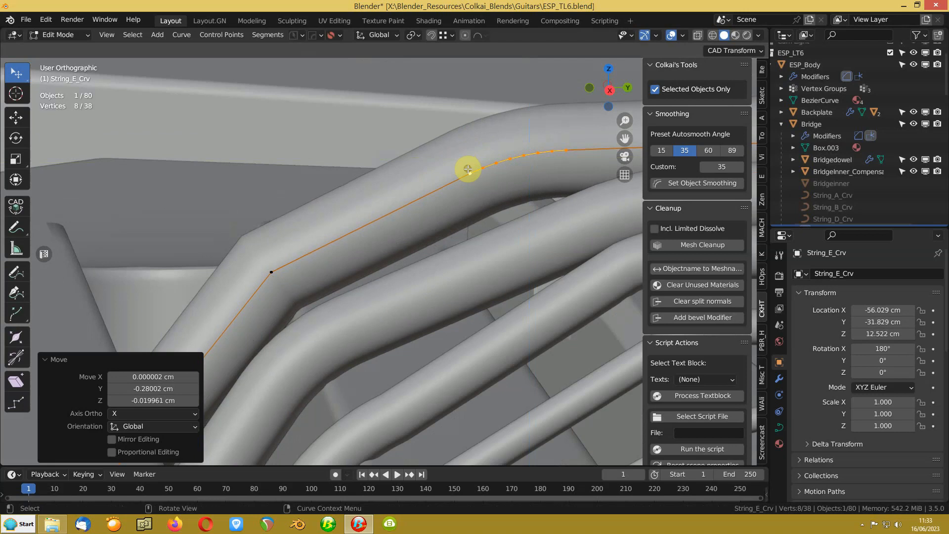
Step: Round the E string's middle bend point with a six-segment Blendulate
left_click(282, 256)
key("ctrl+b")
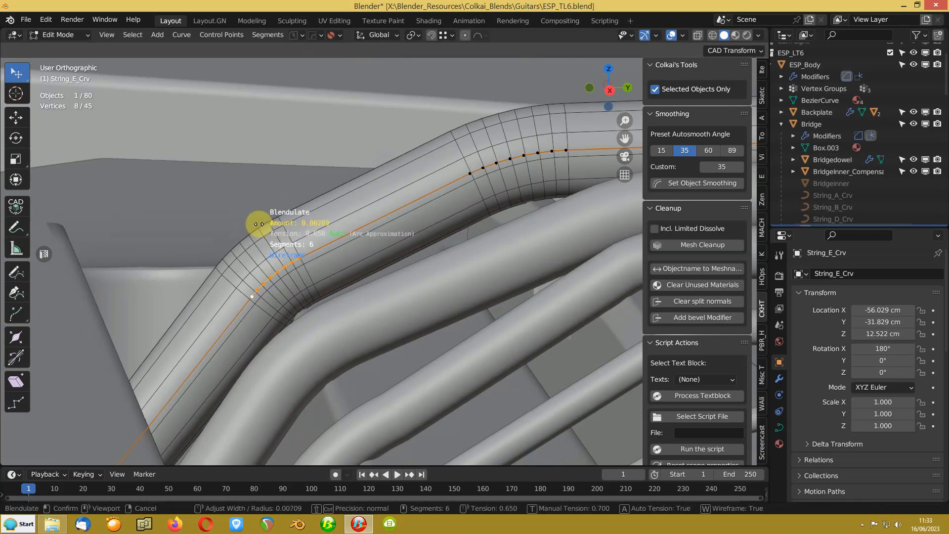
left_click(259, 225)
Step: Shift the E string's slot-entry point about 0.18 cm in Y and -0.02 cm in X, leaving its Z position unchanged
middle_click_drag(261, 225, 423, 233)
left_click(385, 293)
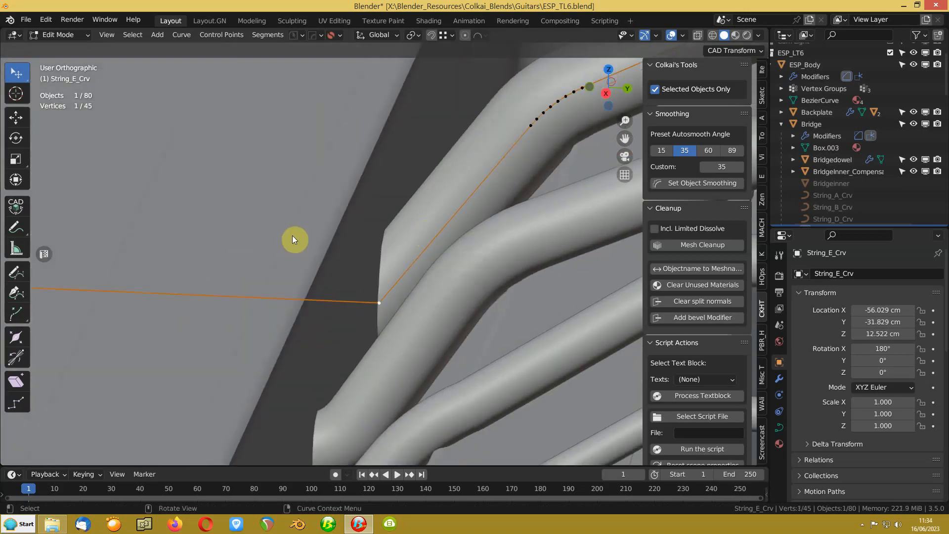
key("g")
left_click(300, 235)
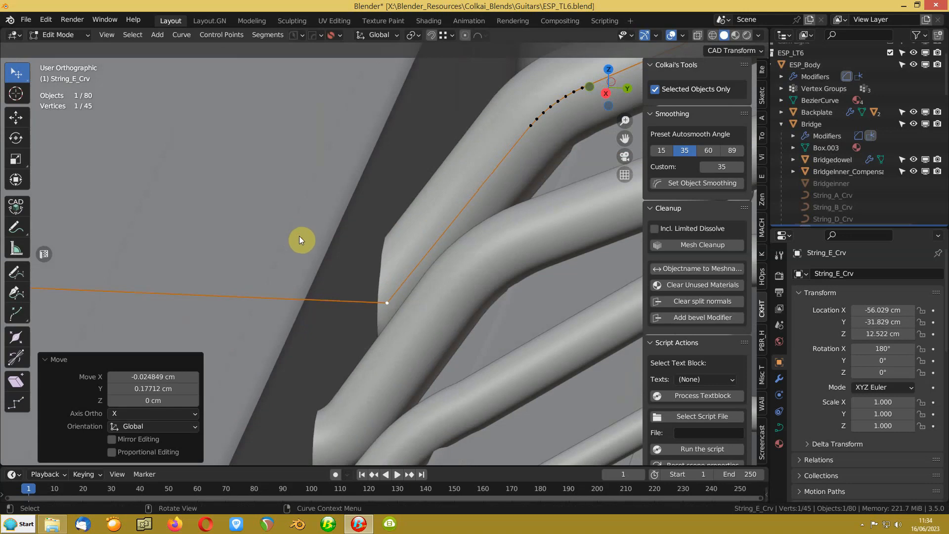
Step: Round the E string's slot-entry point with Blendulate, using an amount of 0.00522 and a segment count of 4
key("ctrl+b")
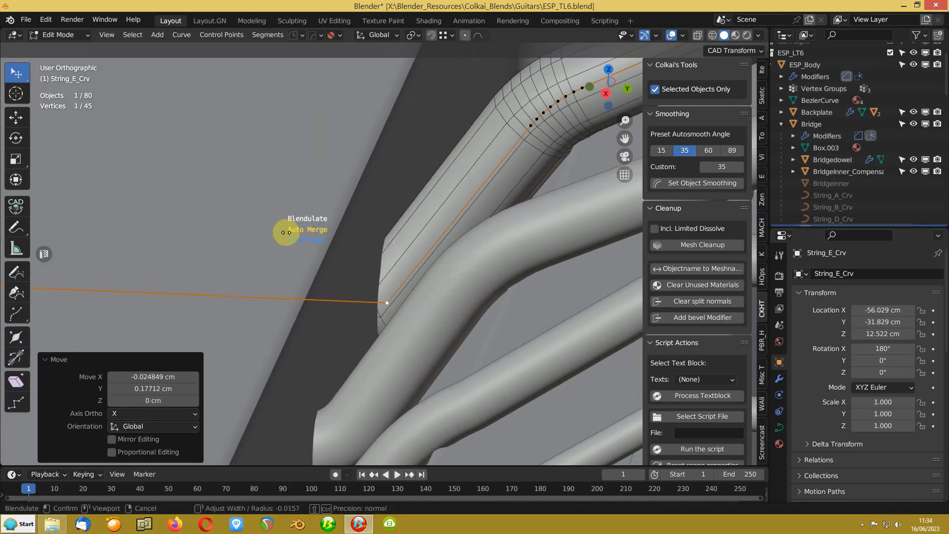
left_click(313, 210)
middle_click_drag(312, 211, 292, 245)
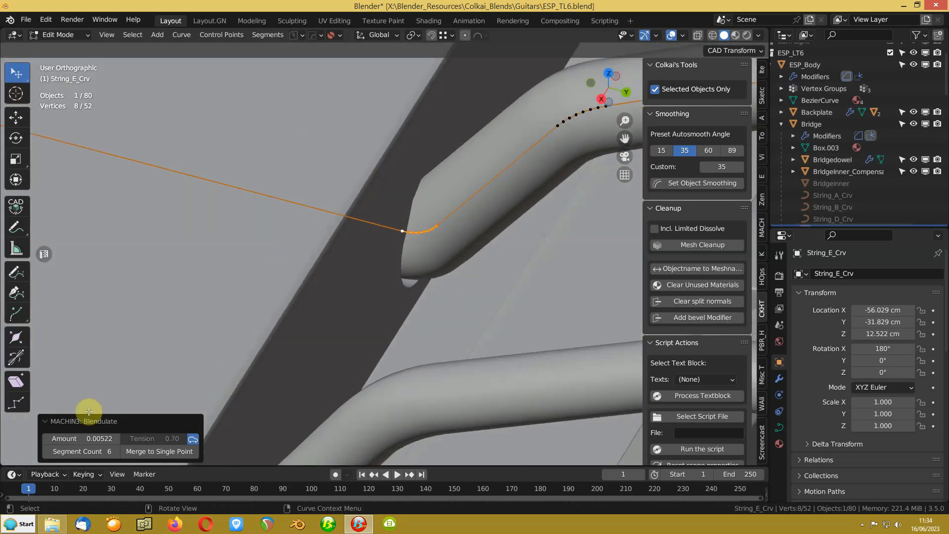
left_click(47, 451)
left_click(47, 452)
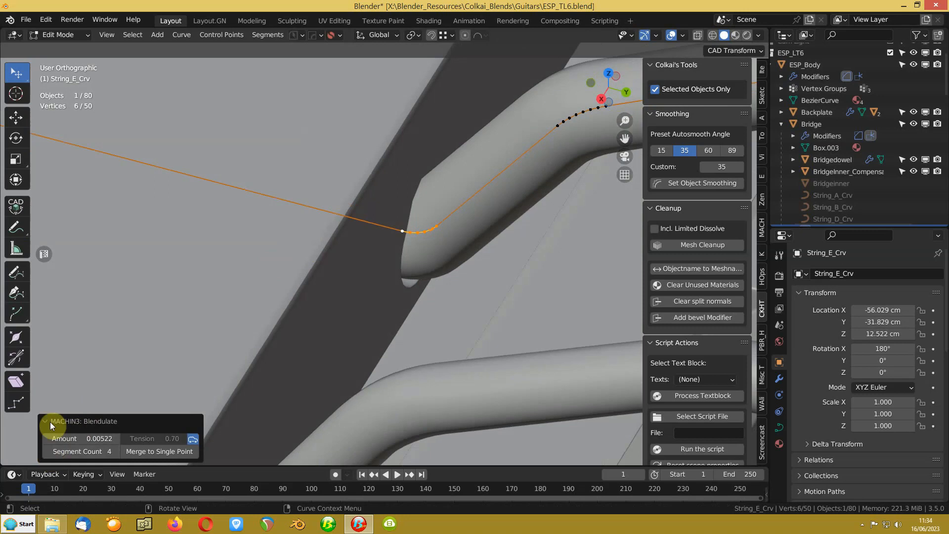
Step: Try different Blendulate amounts on the E string's slot-entry bend
left_click(100, 438)
type("0.22")
key("Return")
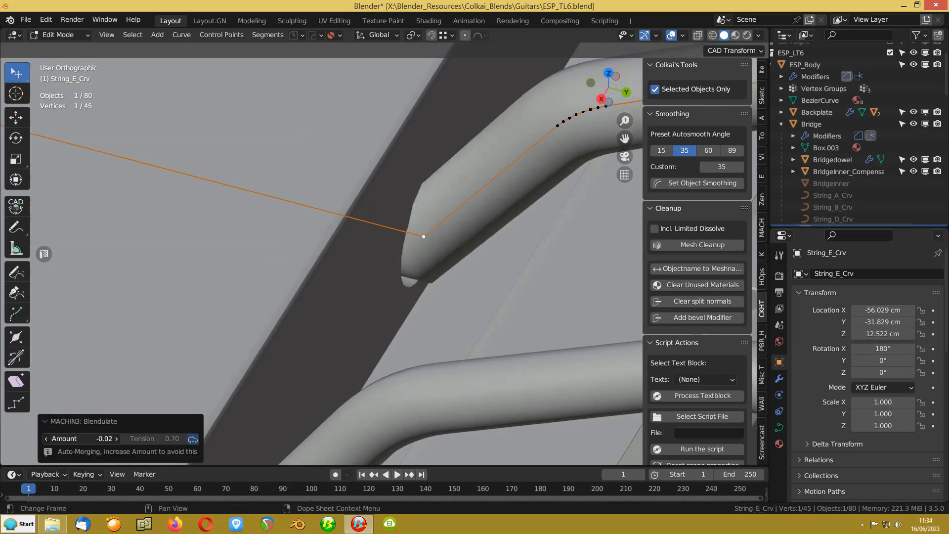
left_click_drag(111, 439, 99, 438)
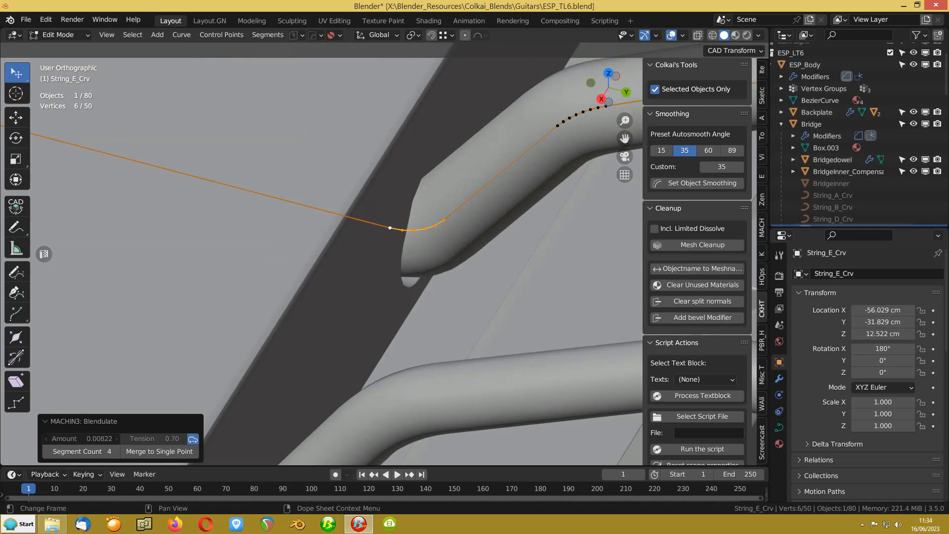
Step: Return to Object Mode and examine how all the strings bend over the bridge saddle and into the slot
middle_click_drag(258, 273, 471, 213)
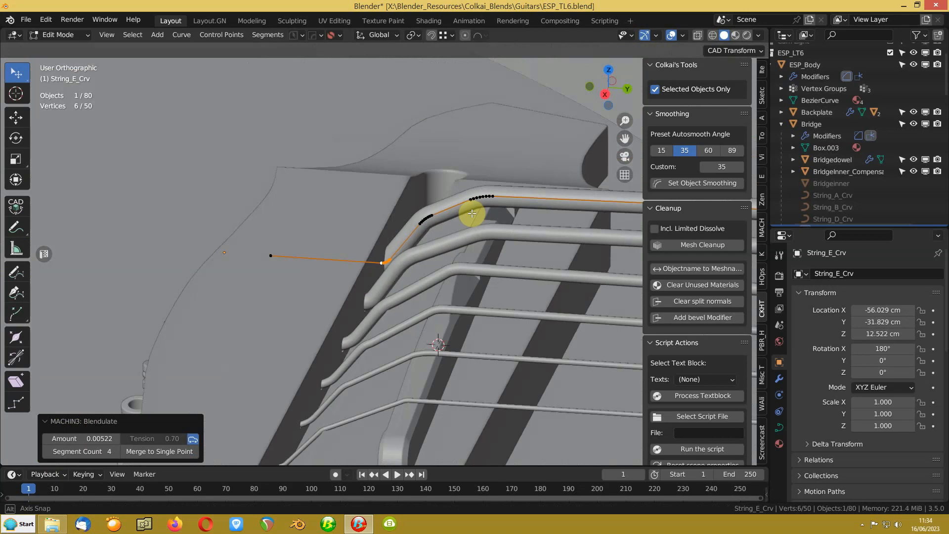
key("ctrl+Tab")
left_click(474, 146)
middle_click_drag(475, 146, 388, 252)
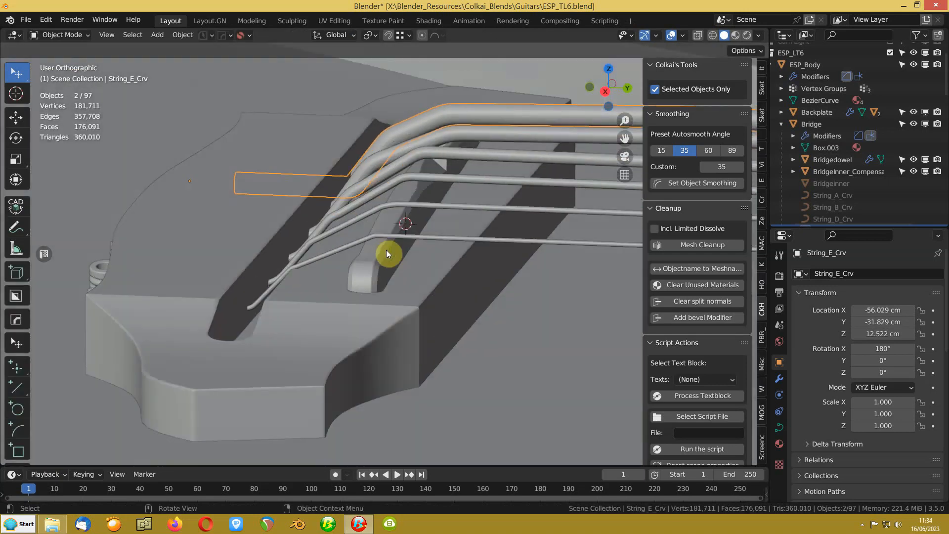
scroll(377, 230, "up", 3)
left_click(368, 221)
middle_click_drag(327, 241, 322, 281)
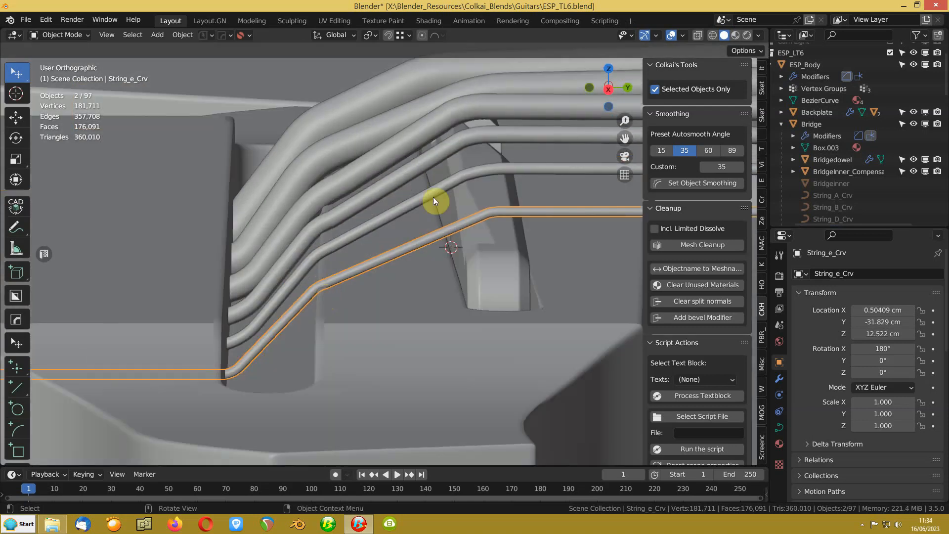
Step: Select the G string curve and open it for point editing
left_click(444, 147)
middle_click_drag(445, 147, 438, 215)
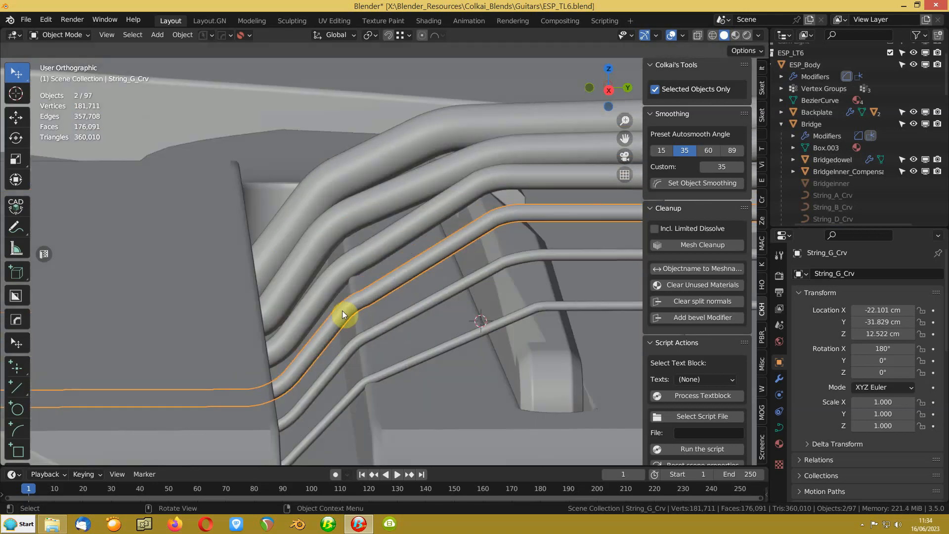
key("Tab")
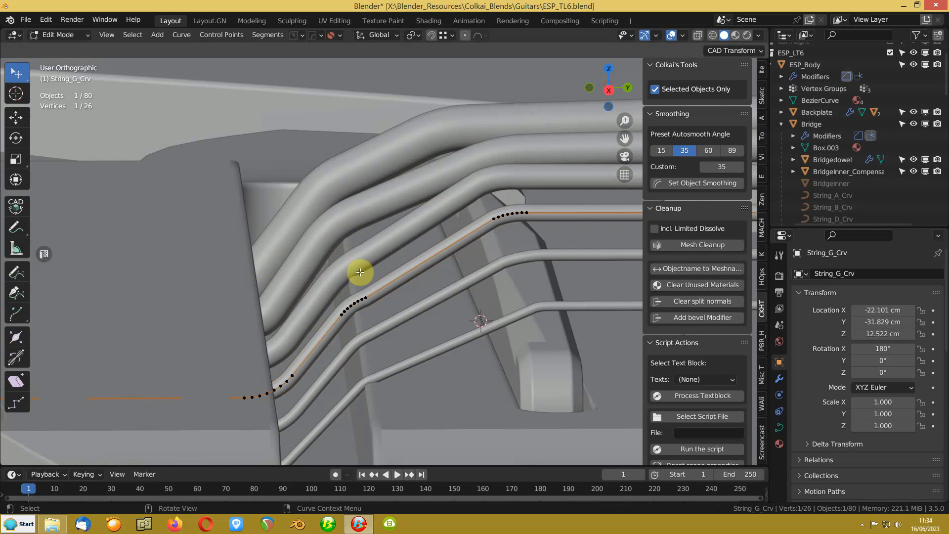
Step: Try to merge the eight points of the G string's saddle bend at their center
left_click(531, 213, "ctrl")
right_click(530, 213)
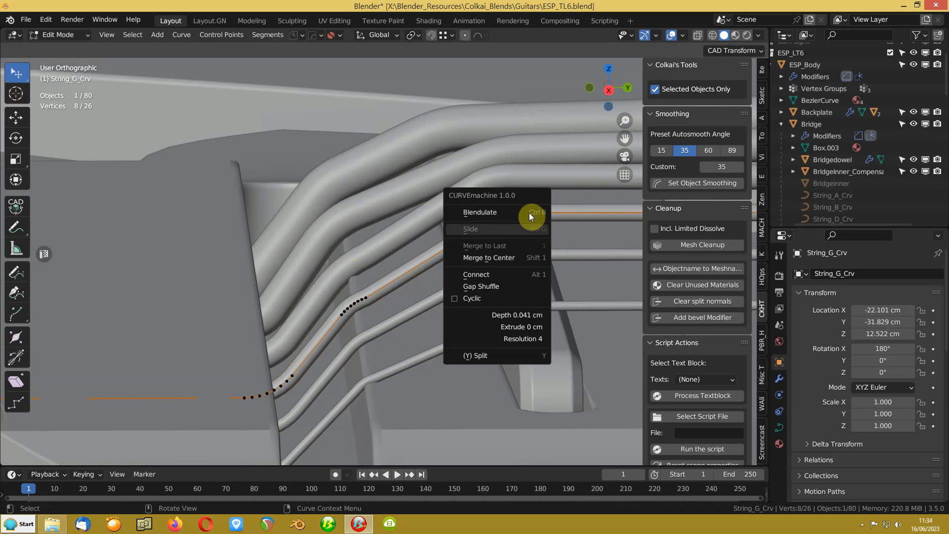
left_click(490, 256)
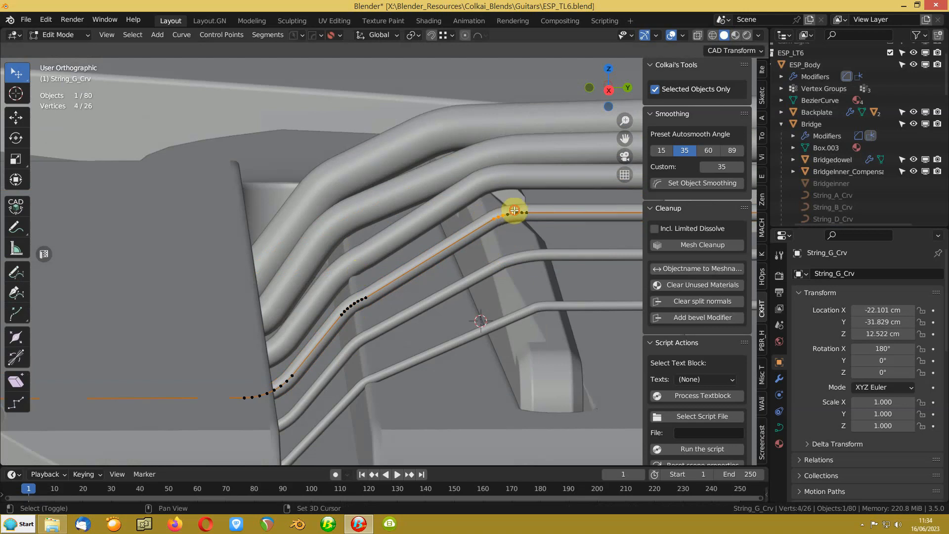
Step: Merge the eight points of the G string's saddle bend into the last selected point, on the straight side of the bend
left_click(493, 218)
left_click(499, 215, "shift")
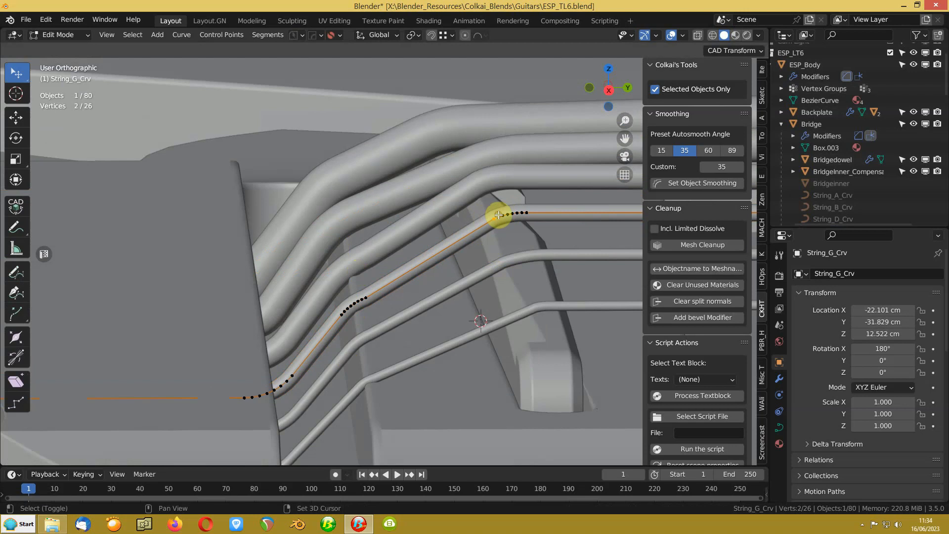
right_click(527, 209)
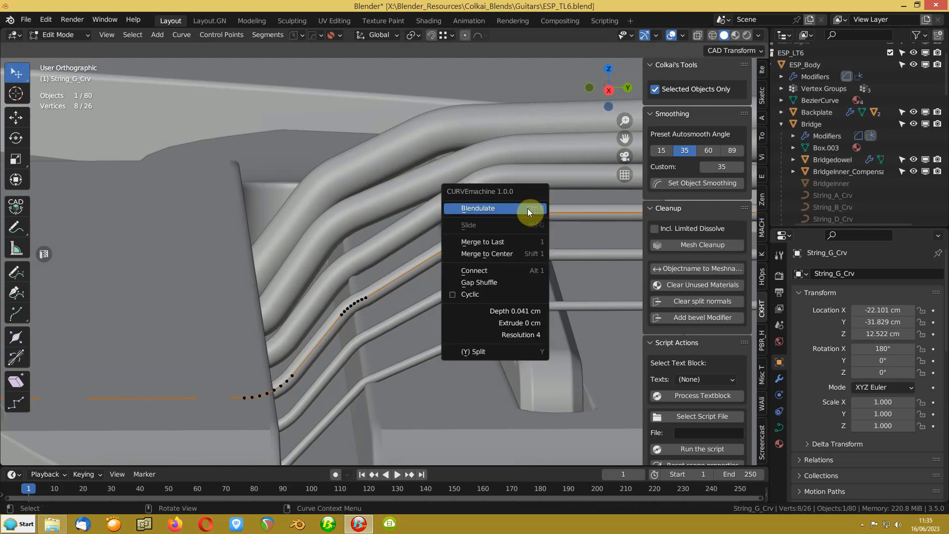
left_click(517, 241)
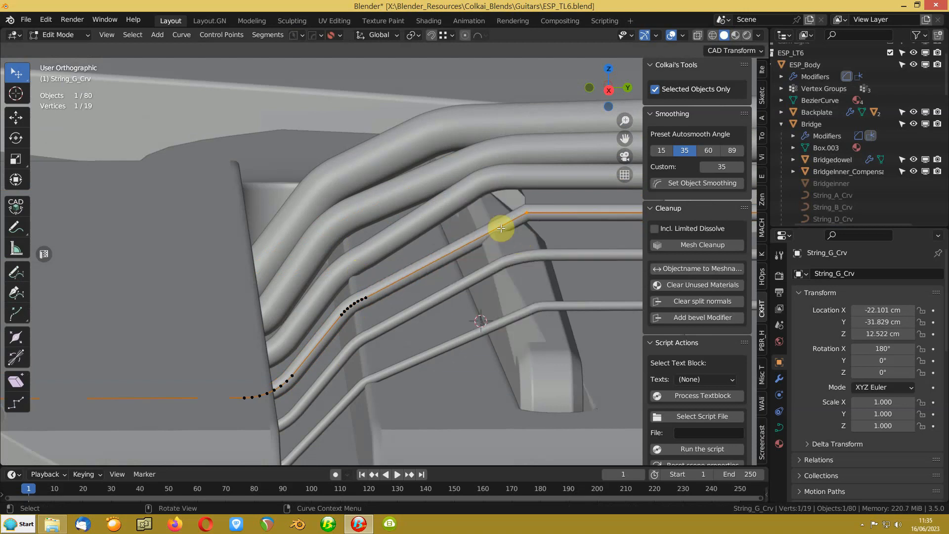
Step: Move the G string's saddle point about -1.58 cm in Y and -0.46 cm in Z with X locked, and round it with a six-segment Blendulate
middle_click_drag(500, 227, 437, 268)
scroll(433, 261, "up", 2)
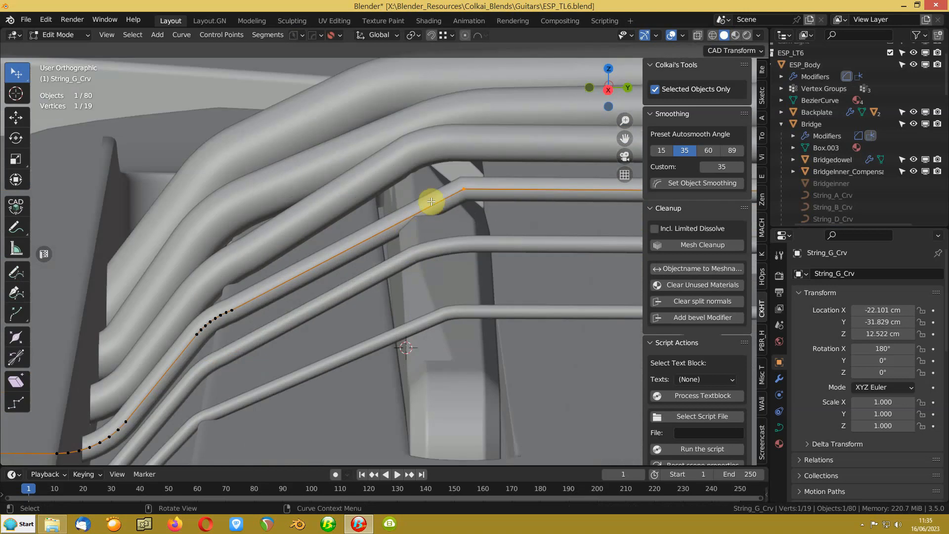
key("g")
key("shift+x")
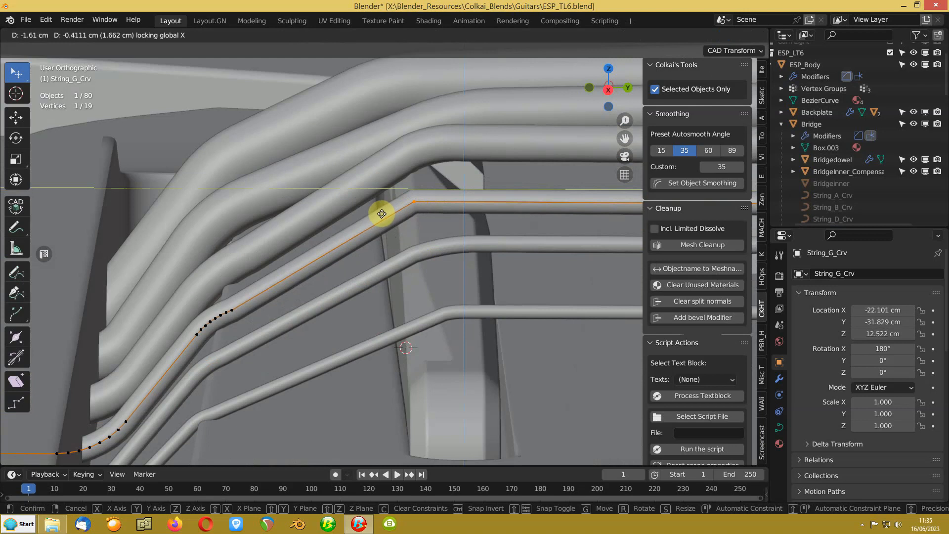
left_click(383, 215)
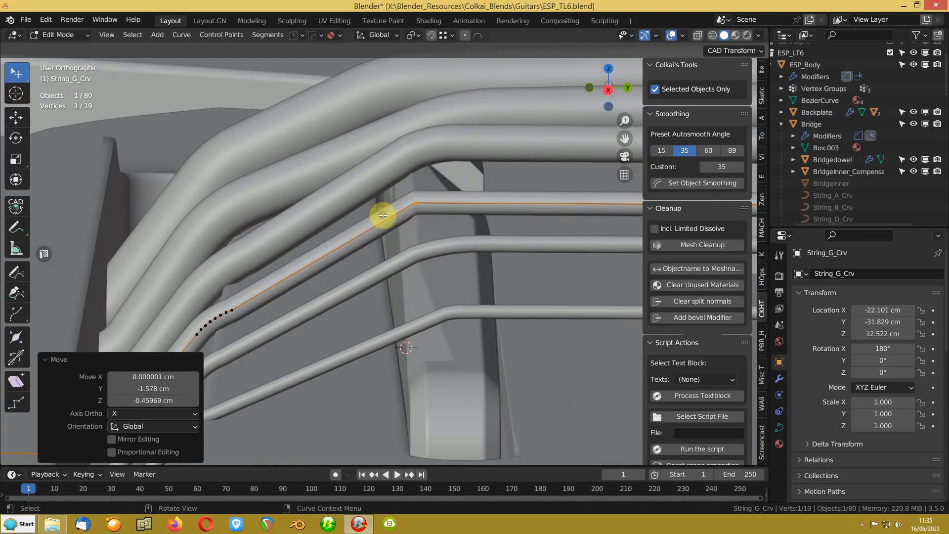
key("ctrl+b")
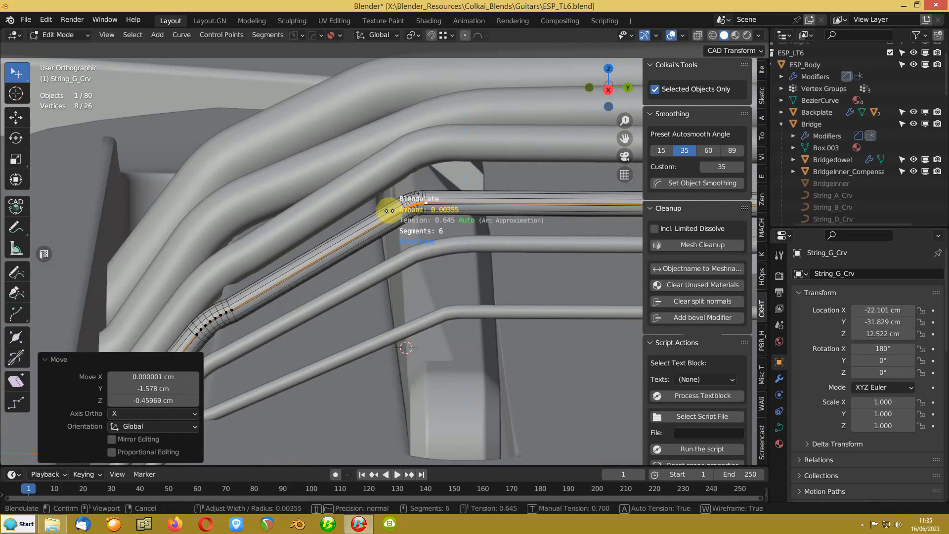
left_click(394, 209)
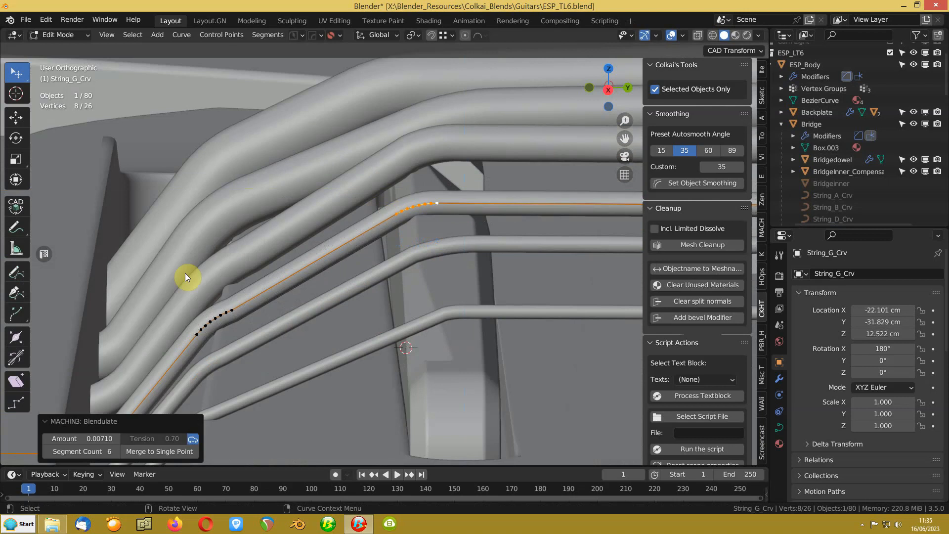
Step: Merge the G string's middle bend into its lowest point and shift that about 0.36 cm in Y and 0.48 cm in Z with X locked
left_click(233, 307)
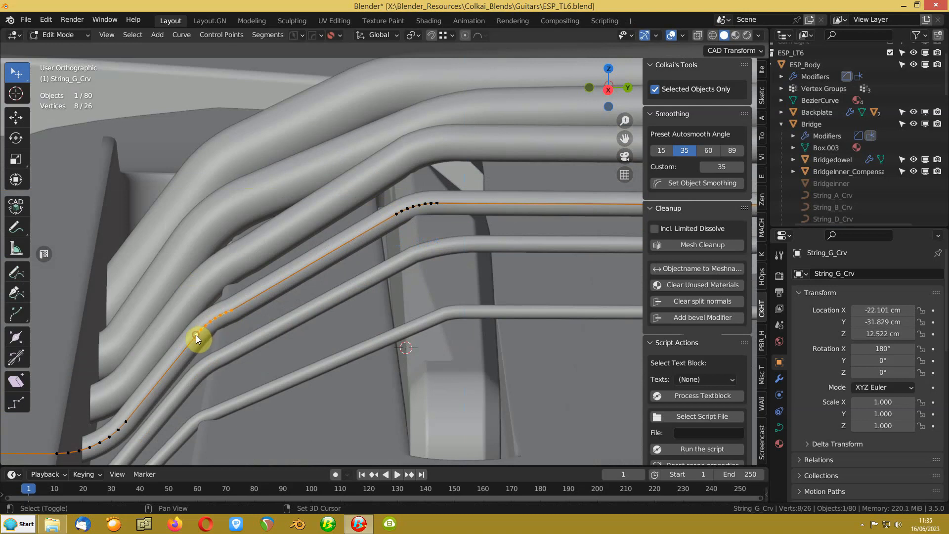
key("ctrl+z")
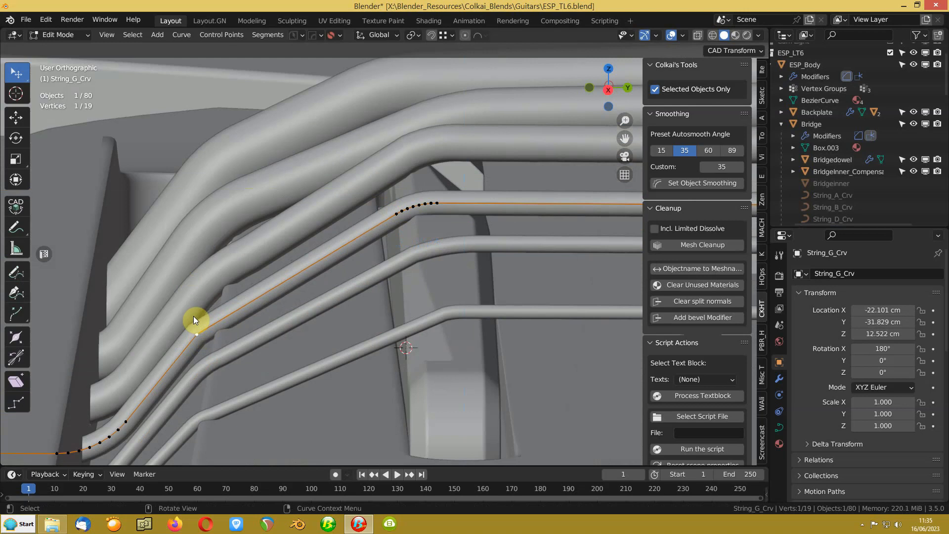
key("g")
key("shift+x")
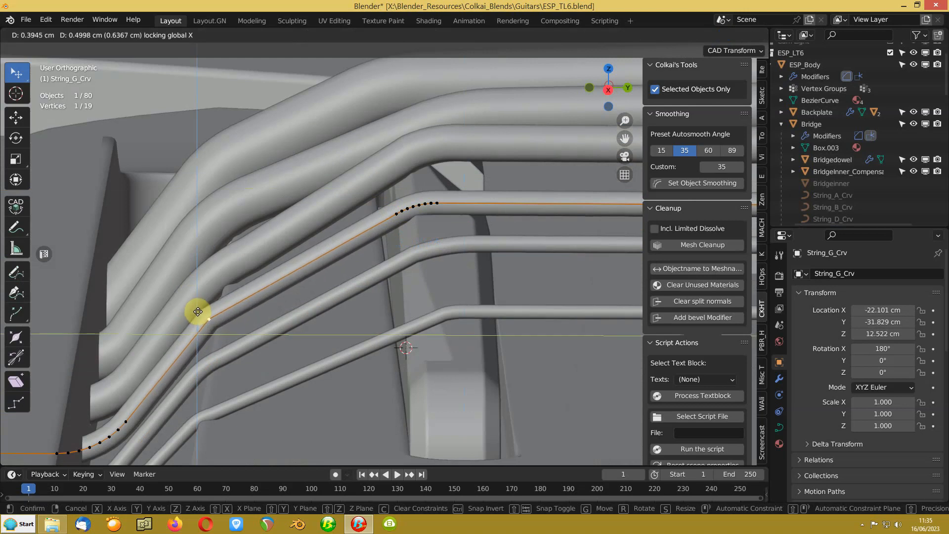
left_click(198, 312)
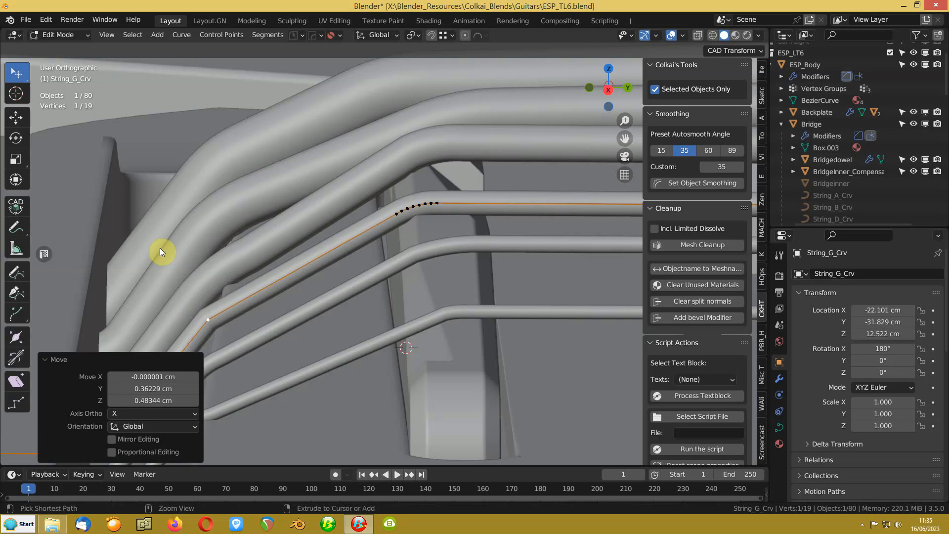
Step: Round the G string's middle bend with a four-segment Blendulate of amount 0.00666, and reduce its saddle bend to four segments
key("ctrl+b")
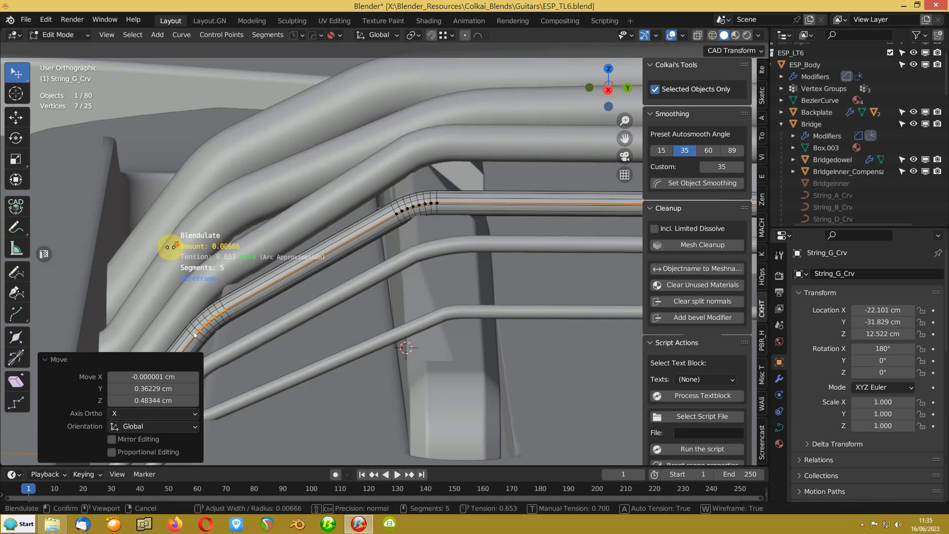
left_click(170, 247)
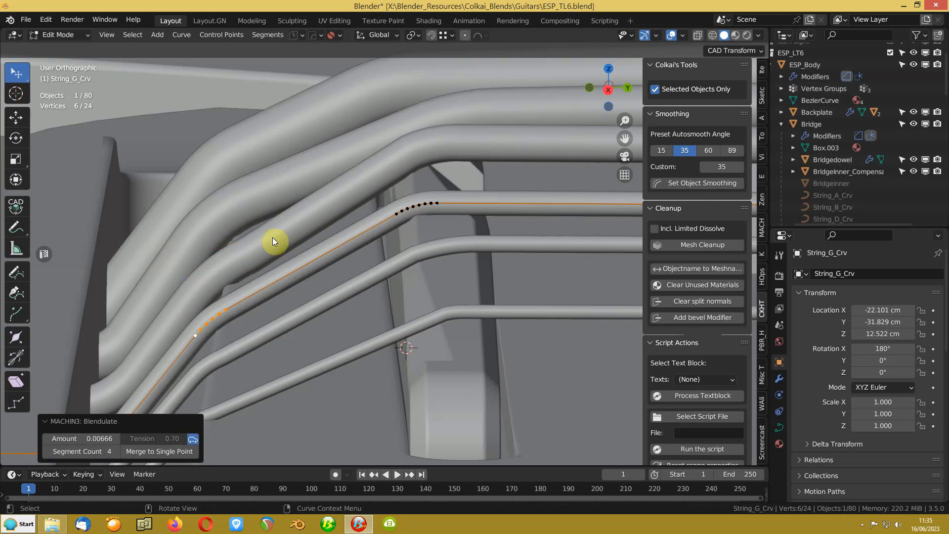
left_click(396, 213)
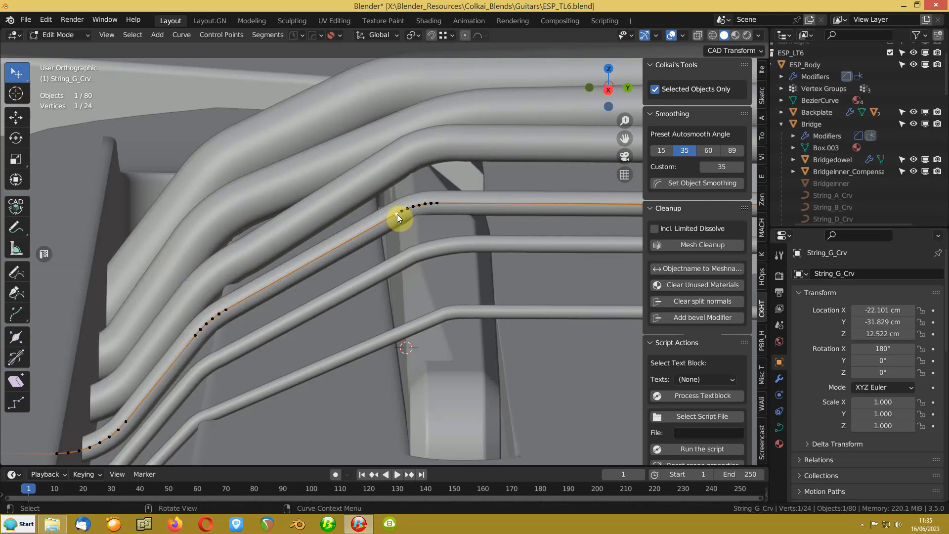
key("y")
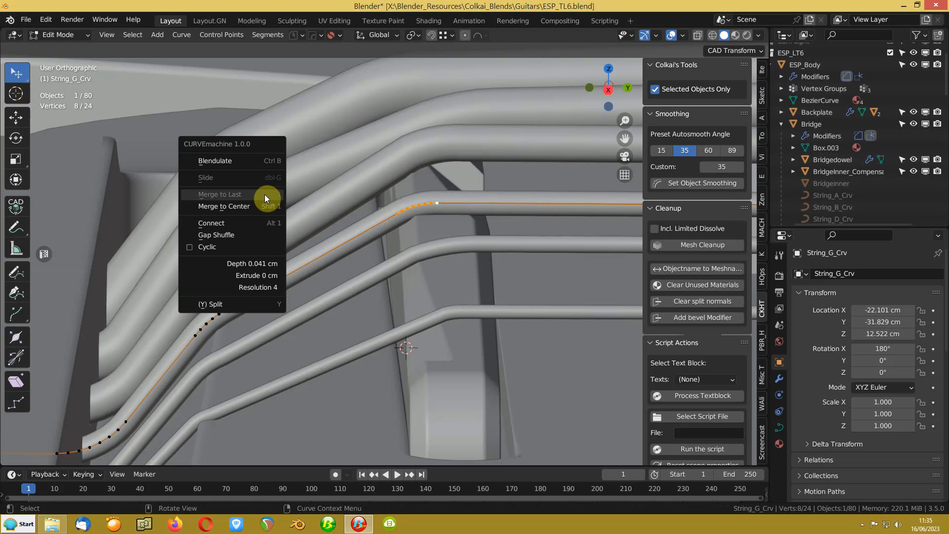
left_click(243, 162)
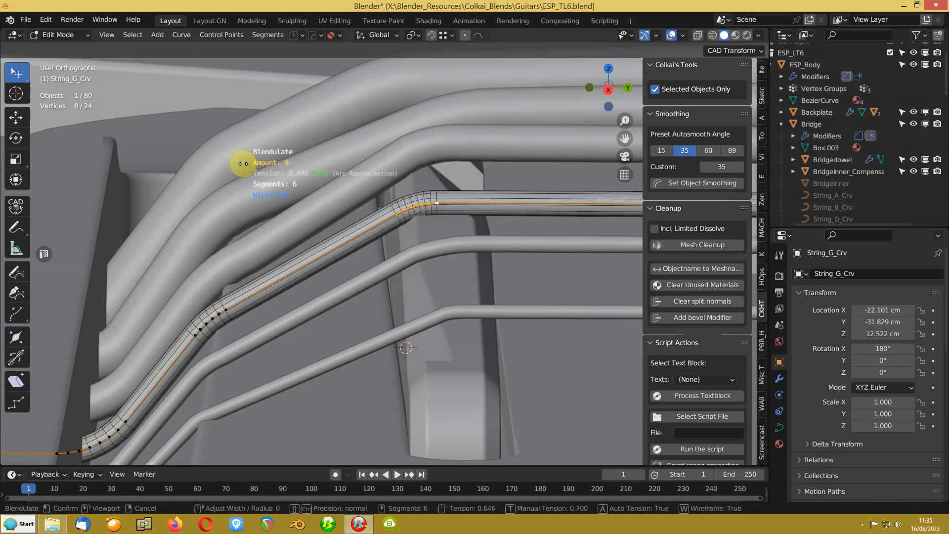
left_click(242, 164)
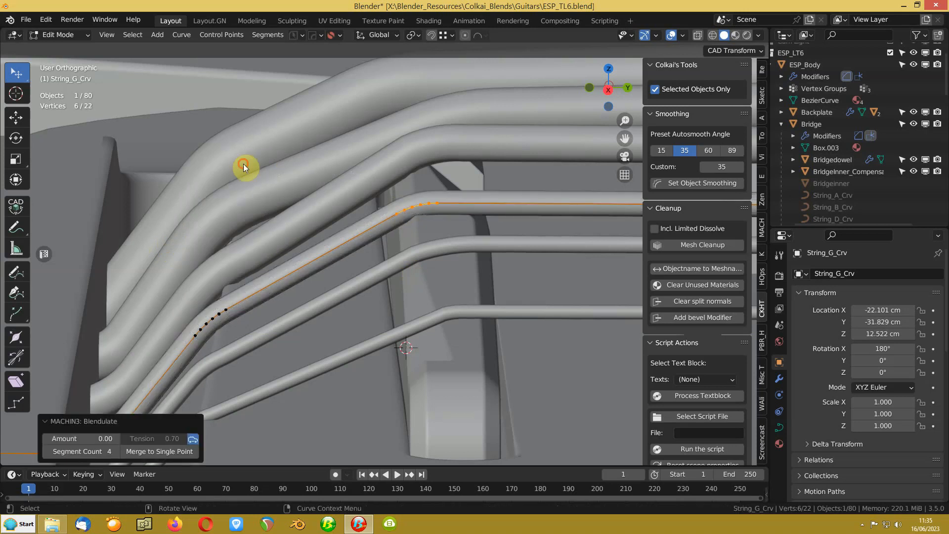
Step: Reduce the G string's lowest bend to four segments with Blendulate, and return to Object Mode
middle_click_drag(265, 219, 374, 253)
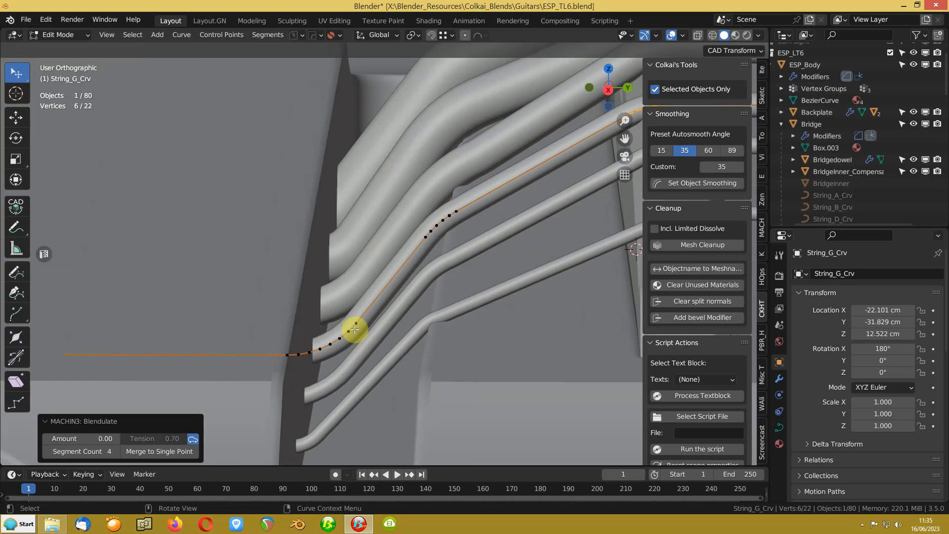
left_click(355, 324)
left_click(282, 355, "ctrl")
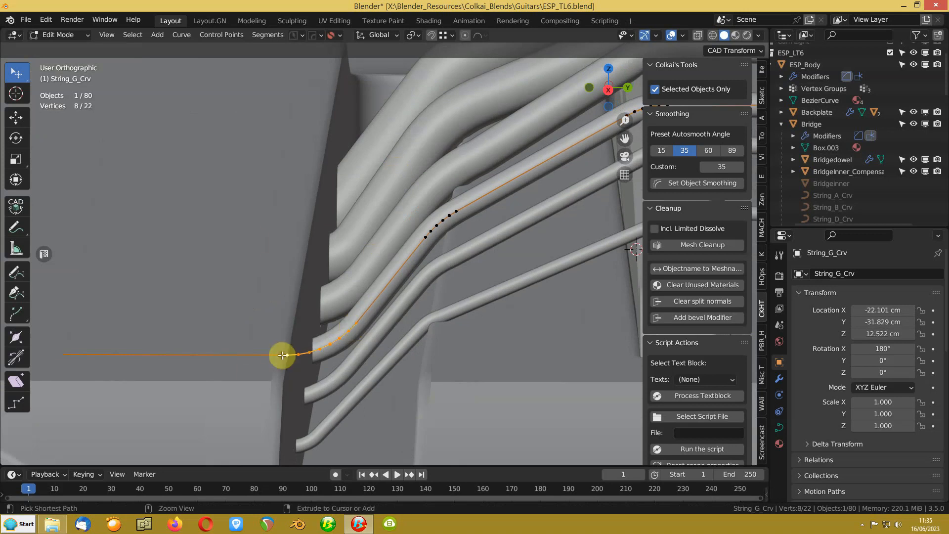
key("y")
left_click(254, 241)
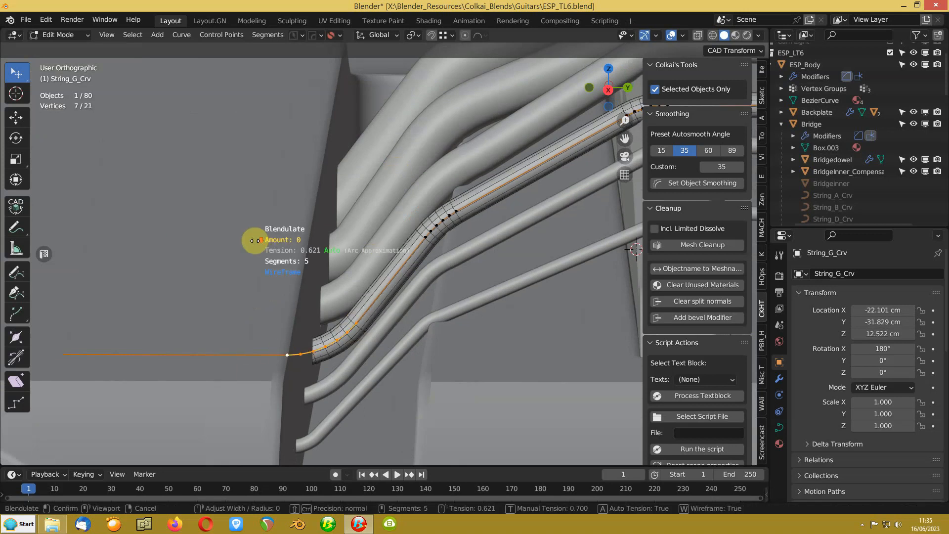
scroll(255, 242, "down", 1)
left_click(255, 243)
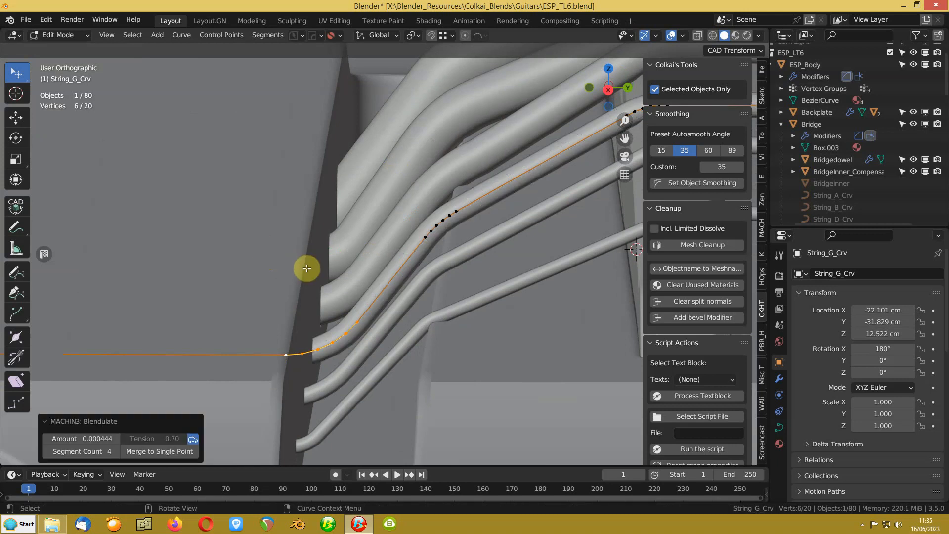
key("ctrl+Tab")
Step: Select the thin high e string and examine the bends of all the strings over the bridge from several angles
scroll(333, 249, "down", 3)
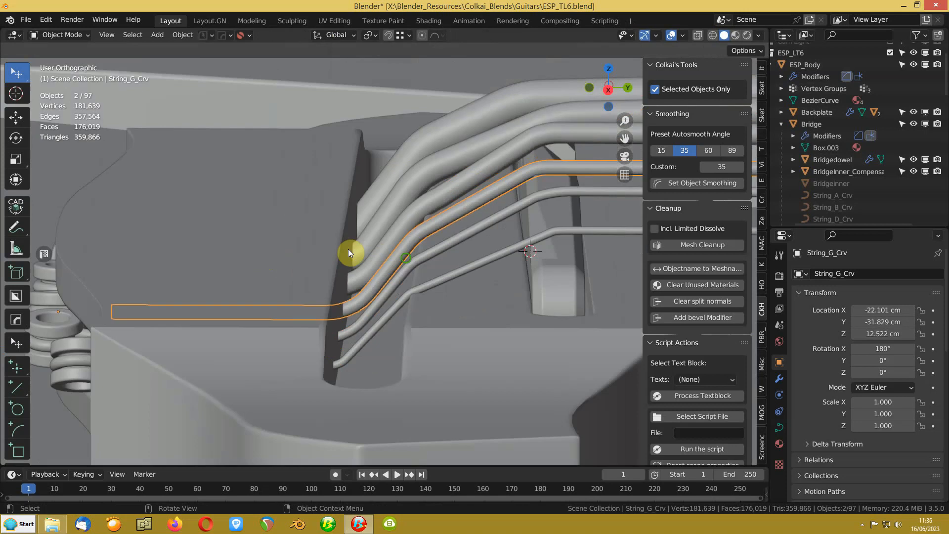
scroll(348, 248, "up", 1)
middle_click_drag(401, 258, 414, 194)
left_click(408, 202)
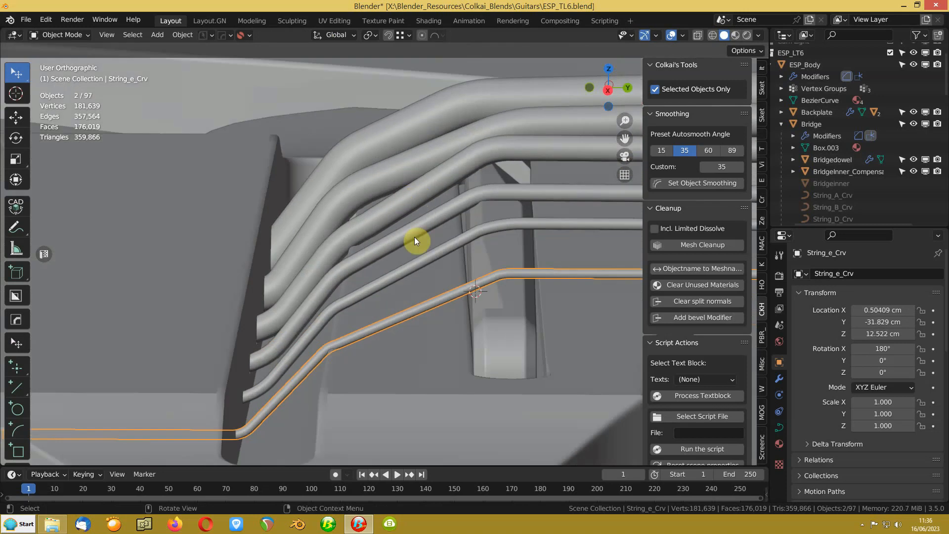
middle_click_drag(386, 238, 387, 240)
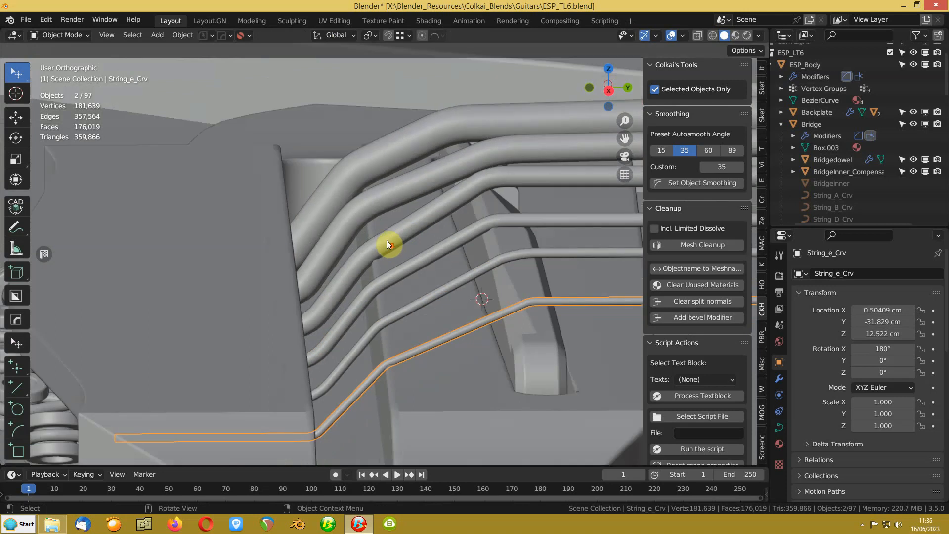
middle_click_drag(404, 277, 399, 275)
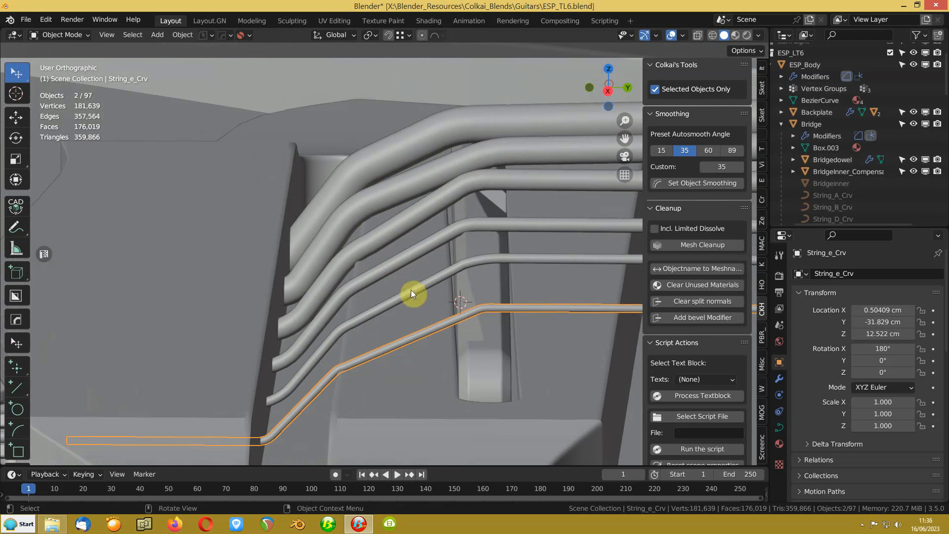
middle_click_drag(407, 281, 360, 265)
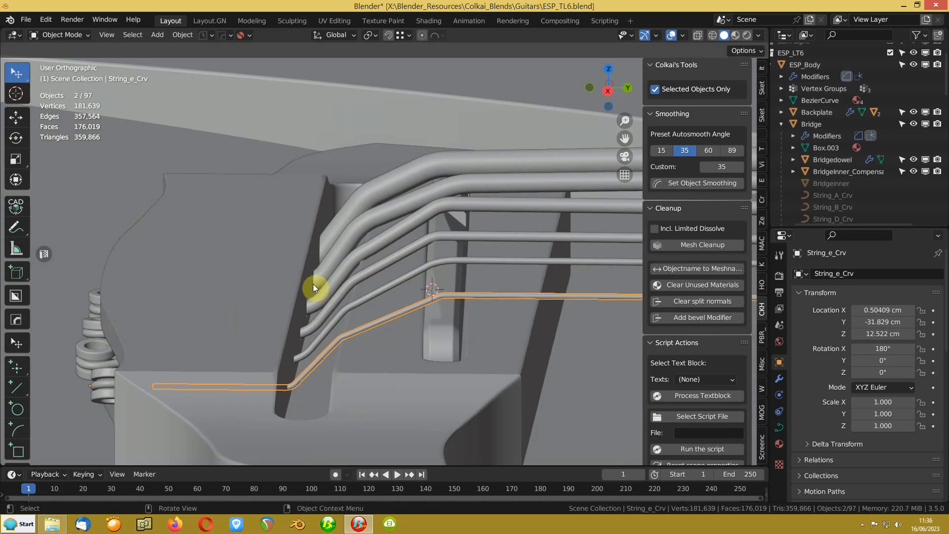
middle_click_drag(313, 285, 321, 322)
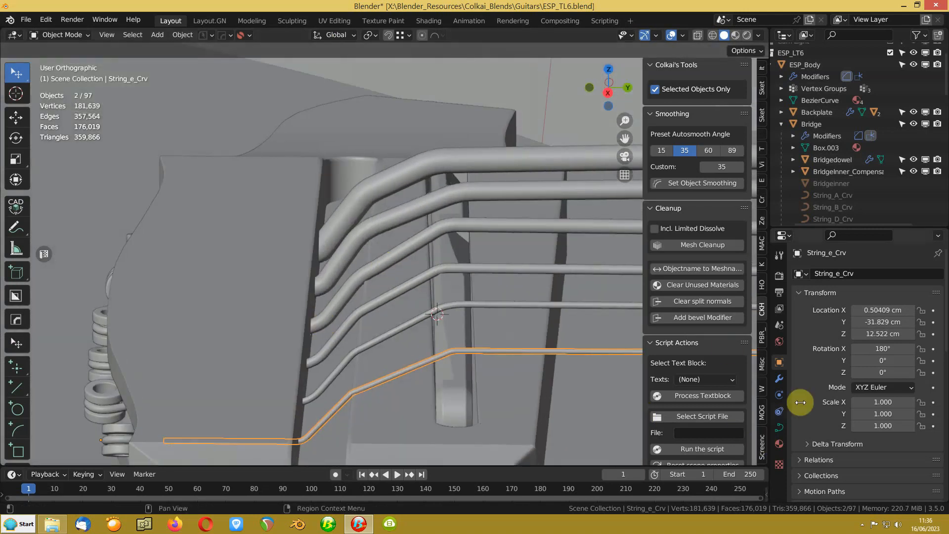
left_click(862, 523)
right_click(861, 473)
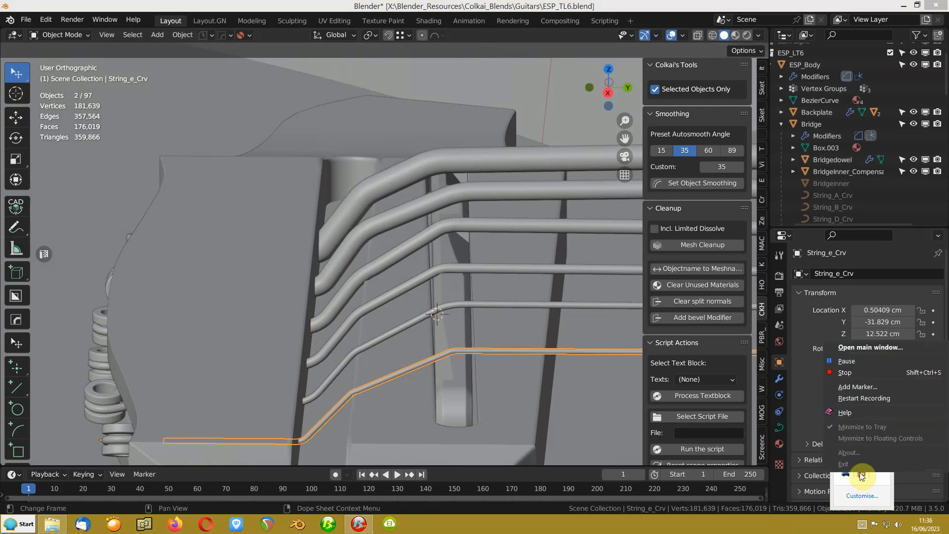